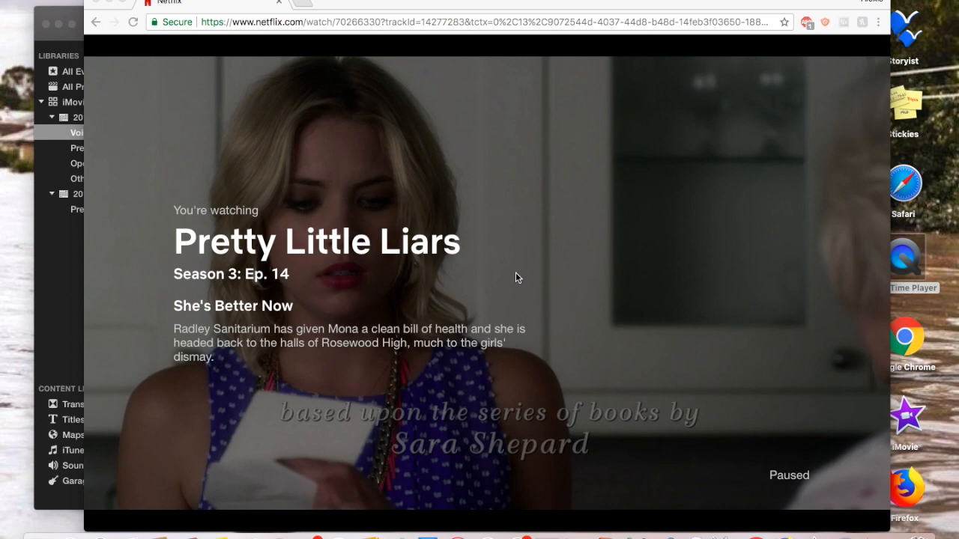
{"action": "left_click", "coordinate": [515, 274]}
{"action": "left_click", "coordinate": [221, 12]}
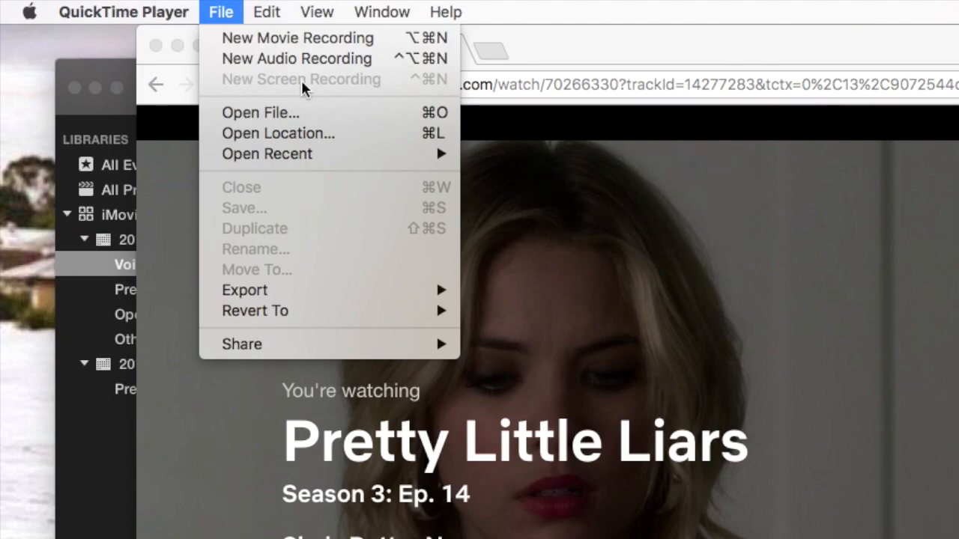
{"action": "left_click", "coordinate": [229, 11]}
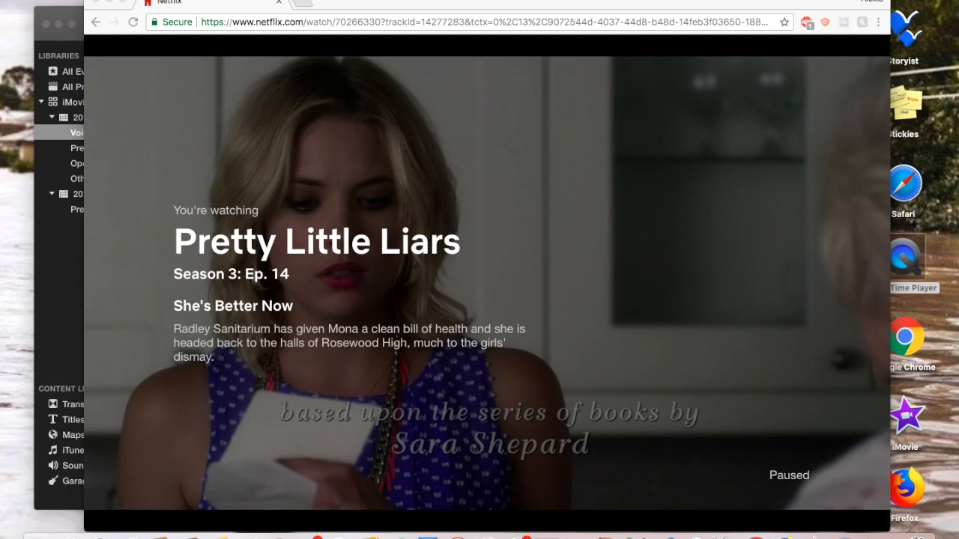
{"action": "mouse_move", "coordinate": [85, 58]}
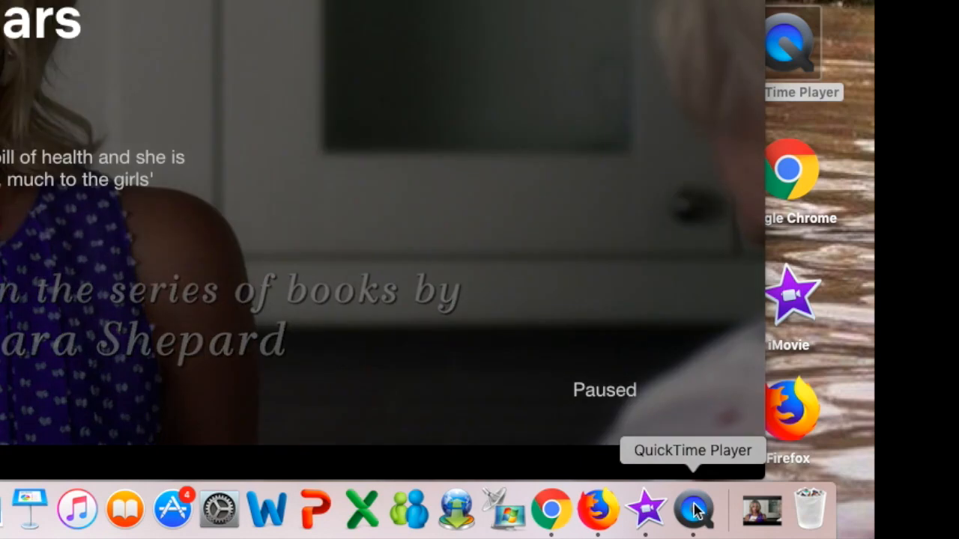
{"action": "right_click", "coordinate": [694, 511]}
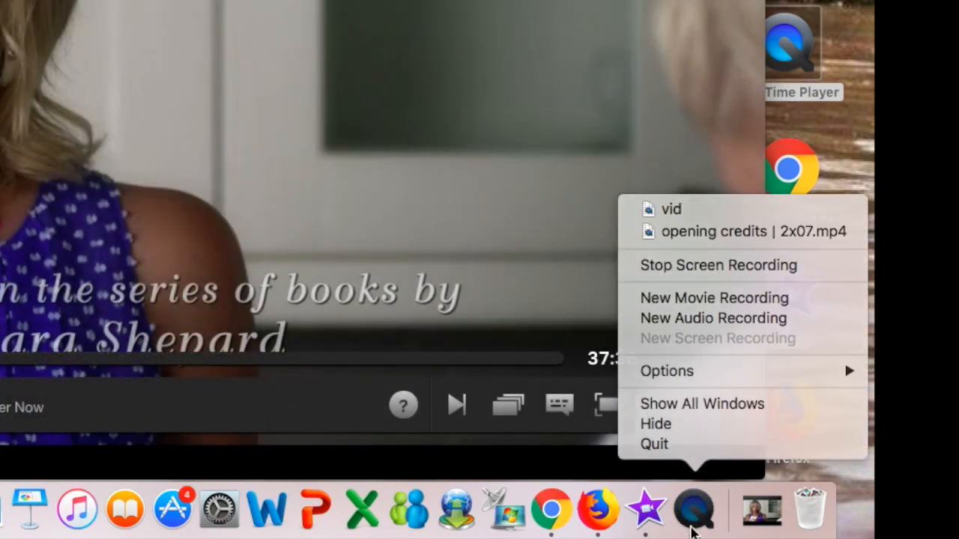
{"action": "left_click", "coordinate": [694, 529]}
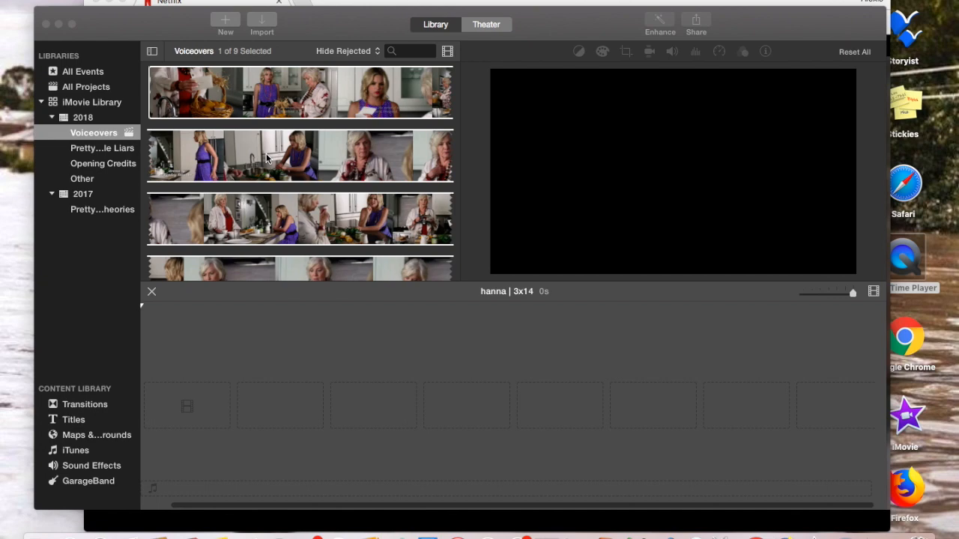
Step: Add the kitchen scene clip from the Voiceovers event to the empty hanna | 3x14 timeline
{"action": "scroll", "coordinate": [270, 159], "scroll_direction": "up", "scroll_amount": 2}
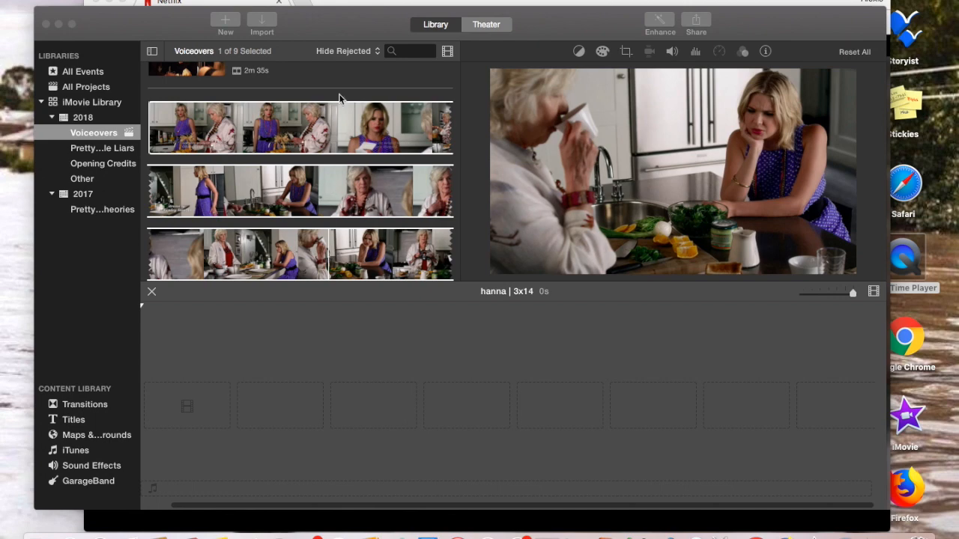
{"action": "left_click", "coordinate": [345, 22]}
{"action": "left_click_drag", "start_coordinate": [300, 247], "coordinate": [192, 402]}
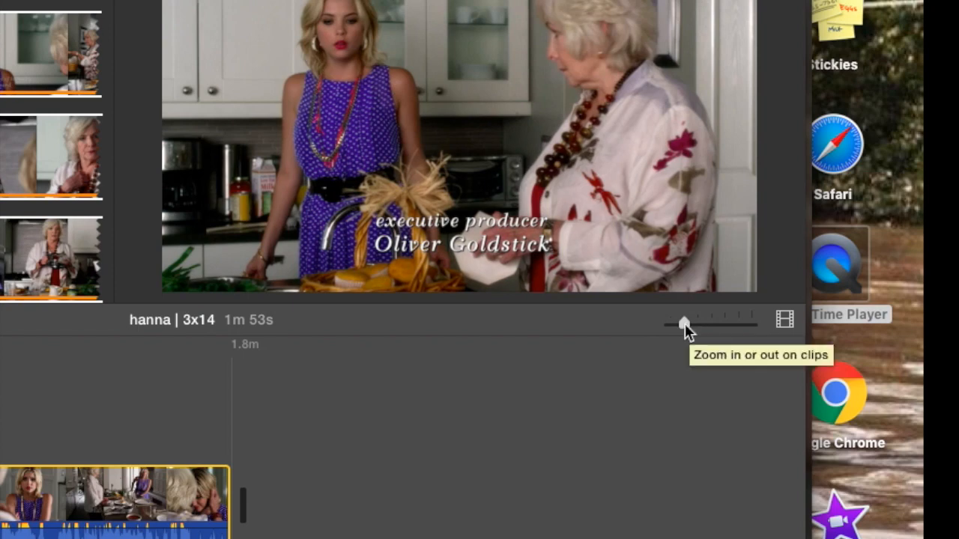
Step: Examine the opening of the kitchen clip in the timeline and play it to locate the spoken line for the voiceover
{"action": "left_click_drag", "start_coordinate": [693, 326], "coordinate": [754, 332]}
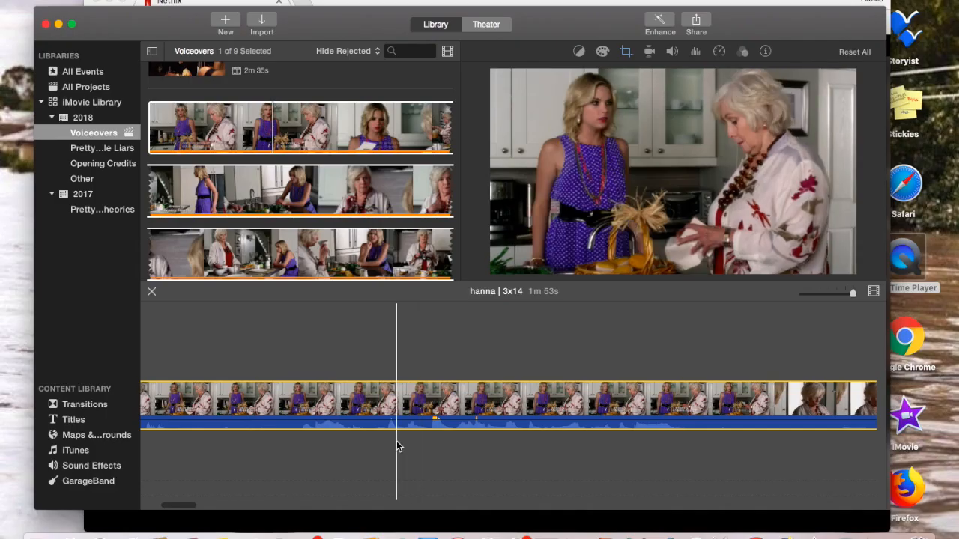
{"action": "scroll", "coordinate": [396, 441], "scroll_direction": "left", "scroll_amount": 5}
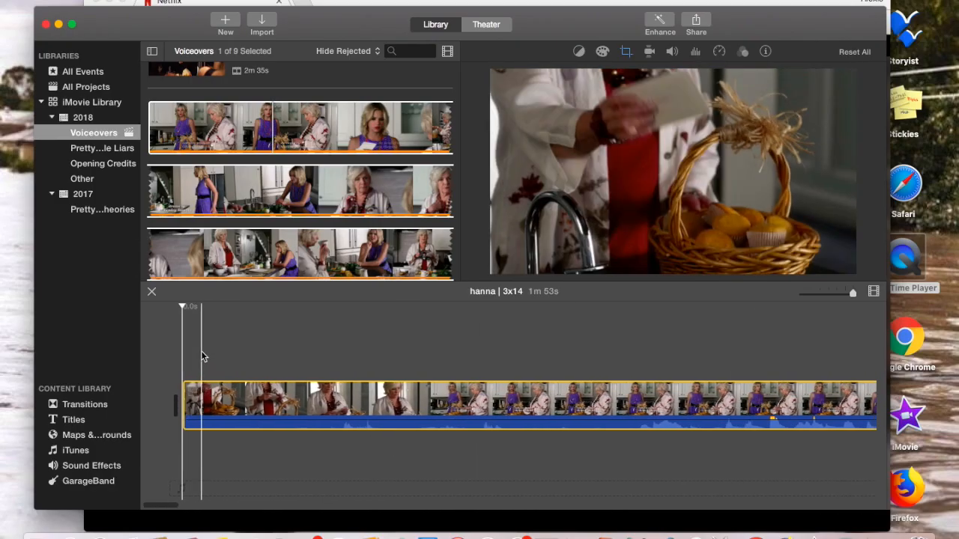
{"action": "left_click", "coordinate": [171, 344]}
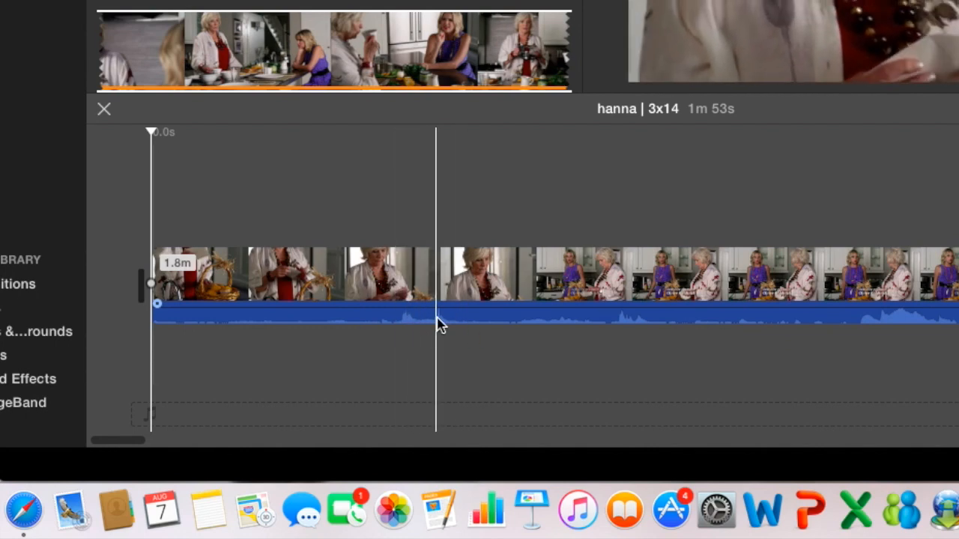
{"action": "scroll", "coordinate": [473, 325], "scroll_direction": "right", "scroll_amount": 2}
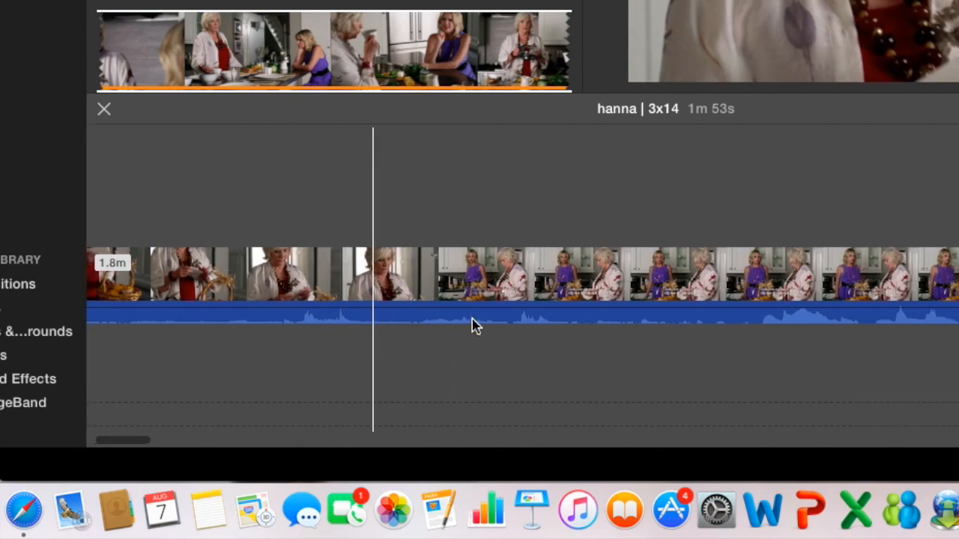
{"action": "scroll", "coordinate": [472, 325], "scroll_direction": "right", "scroll_amount": 4}
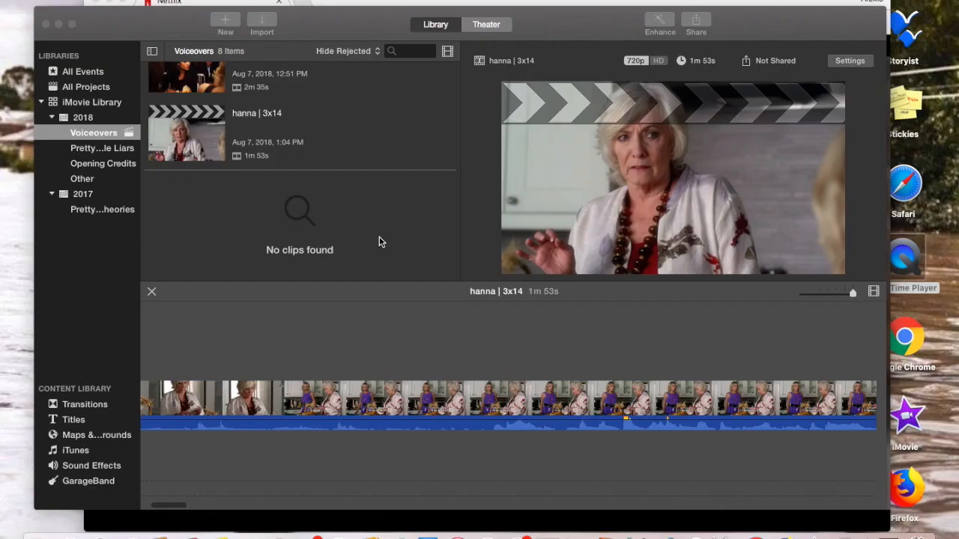
{"action": "left_click", "coordinate": [461, 364]}
{"action": "left_click", "coordinate": [461, 397]}
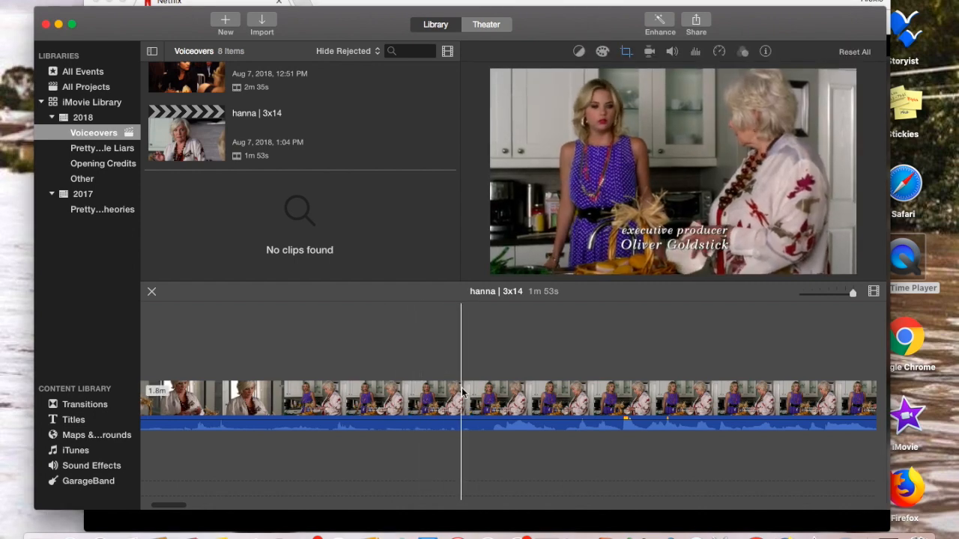
{"action": "left_click", "coordinate": [478, 409]}
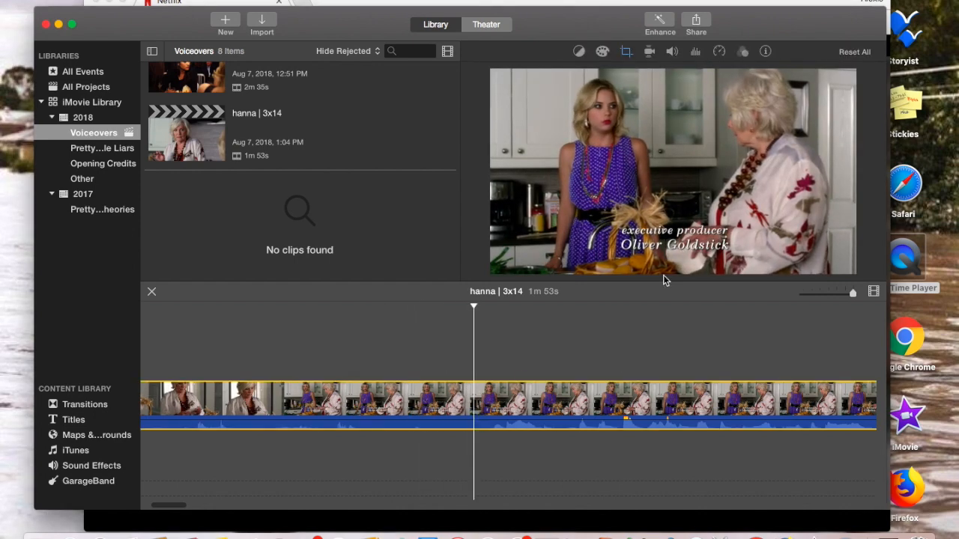
{"action": "mouse_move", "coordinate": [678, 267]}
{"action": "left_click", "coordinate": [675, 256]}
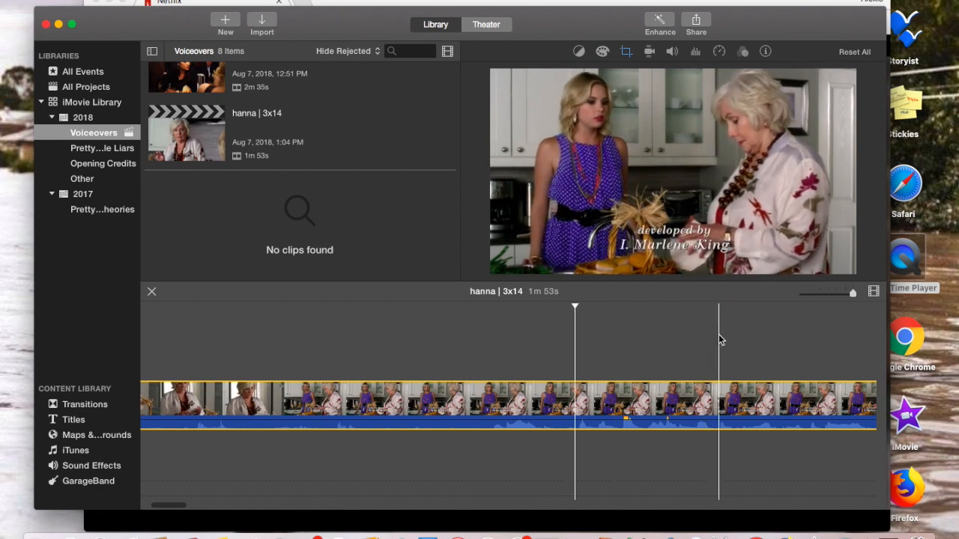
Step: Switch to QuickTime Player and make a new audio recording about 3 seconds long
{"action": "left_click", "coordinate": [845, 533]}
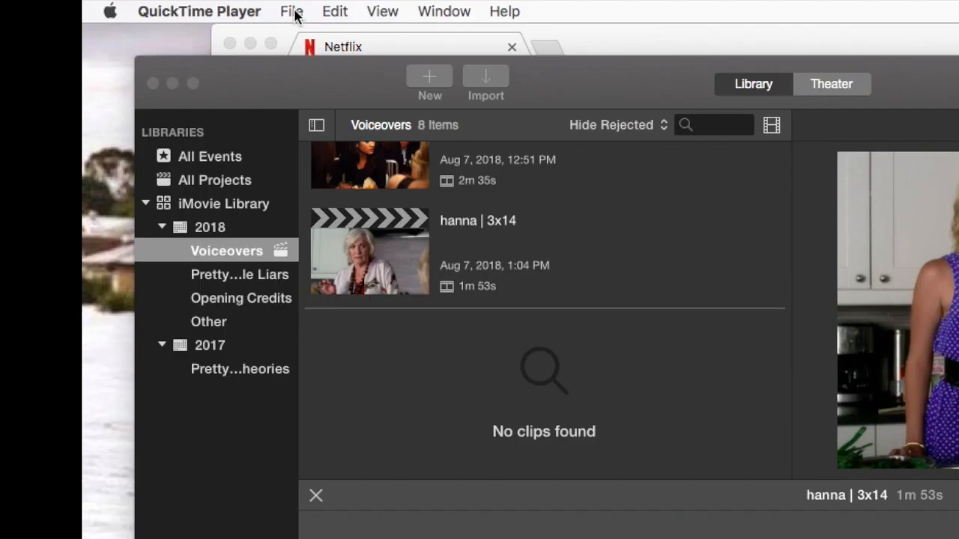
{"action": "left_click", "coordinate": [292, 11]}
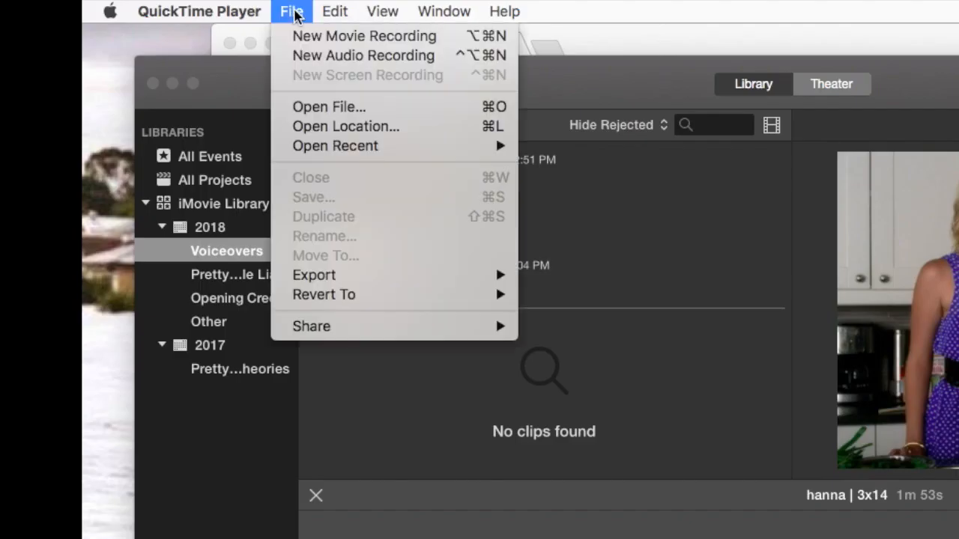
{"action": "left_click", "coordinate": [326, 57]}
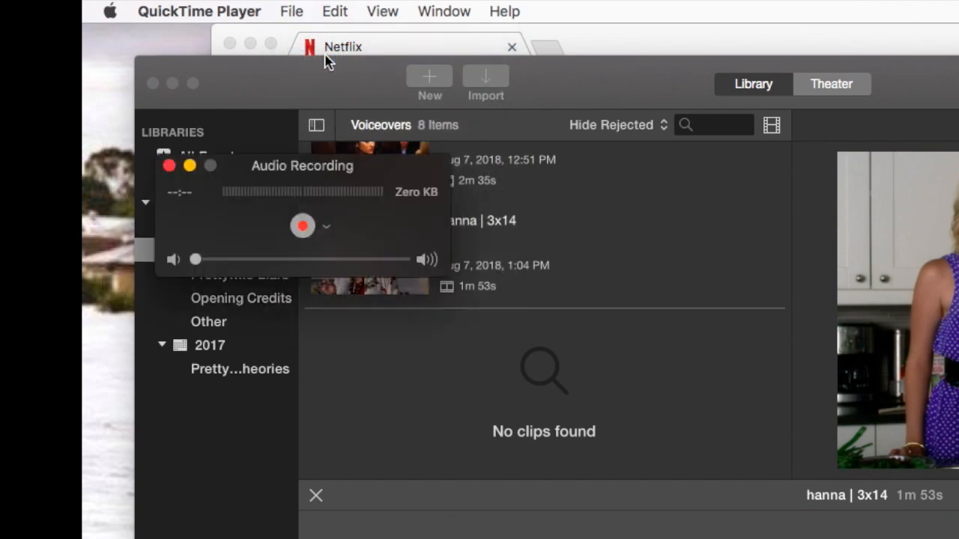
{"action": "left_click", "coordinate": [304, 227]}
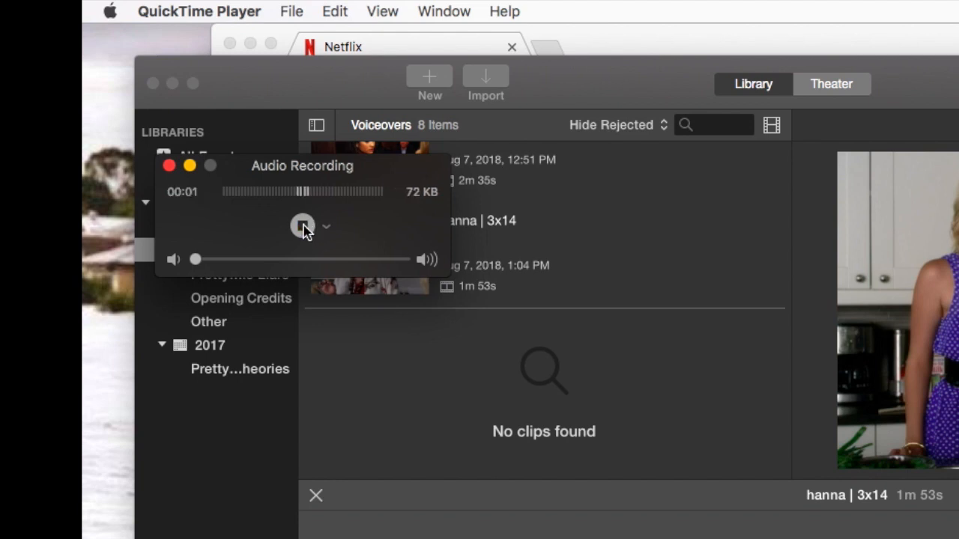
{"action": "left_click", "coordinate": [304, 227]}
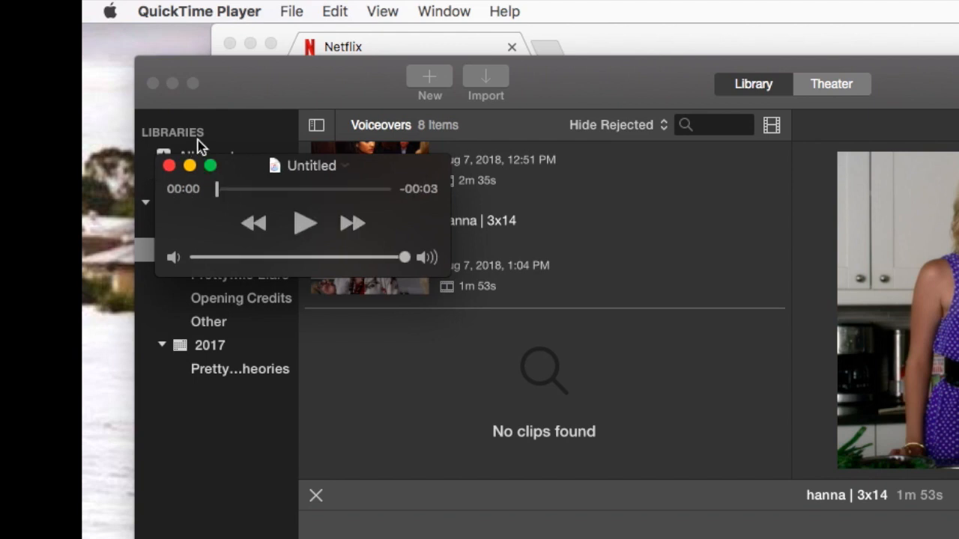
Step: Close the new audio recording and save it as "file" in Downloads
{"action": "left_click", "coordinate": [168, 166]}
{"action": "type", "text": "file"}
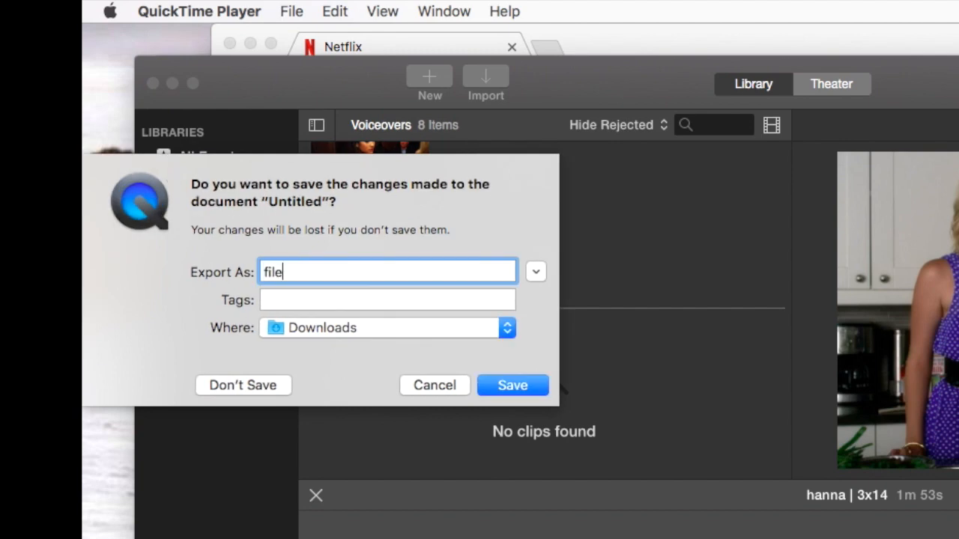
{"action": "key", "text": "Return"}
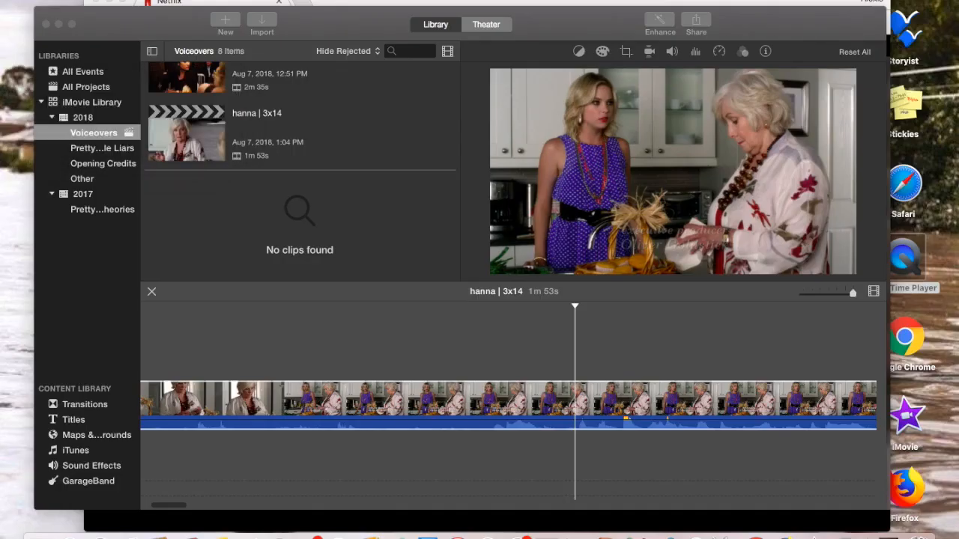
Step: Import the saved audio recording from Finder into iMovie's Voiceovers event
{"action": "left_click", "coordinate": [41, 535]}
{"action": "left_click_drag", "start_coordinate": [768, 135], "coordinate": [227, 239]}
{"action": "left_click", "coordinate": [228, 237]}
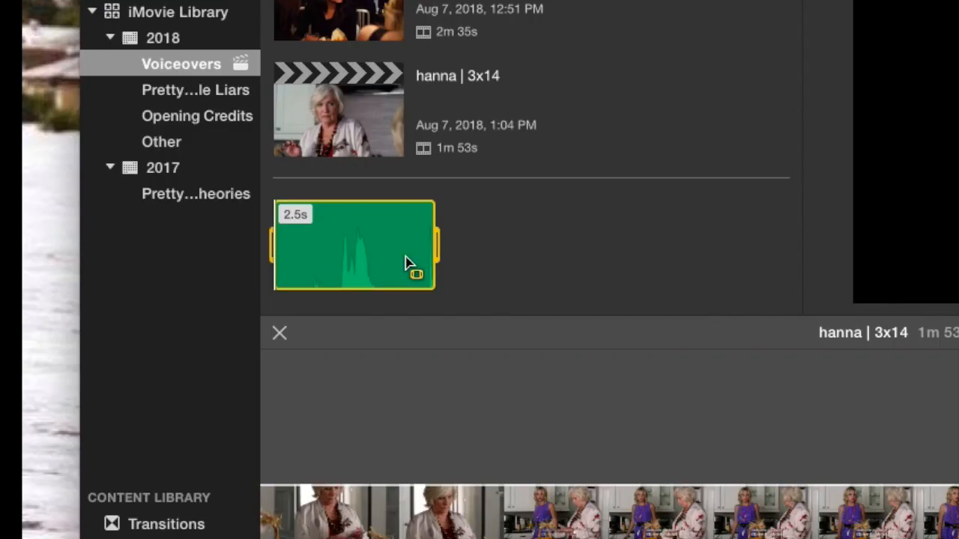
Step: Cut the silent first 0.8 s and the silent end off the voiceover clip in the Voiceovers event
{"action": "left_click", "coordinate": [226, 246]}
{"action": "left_click_drag", "start_coordinate": [148, 248], "coordinate": [158, 248]}
{"action": "left_click_drag", "start_coordinate": [281, 258], "coordinate": [326, 258]}
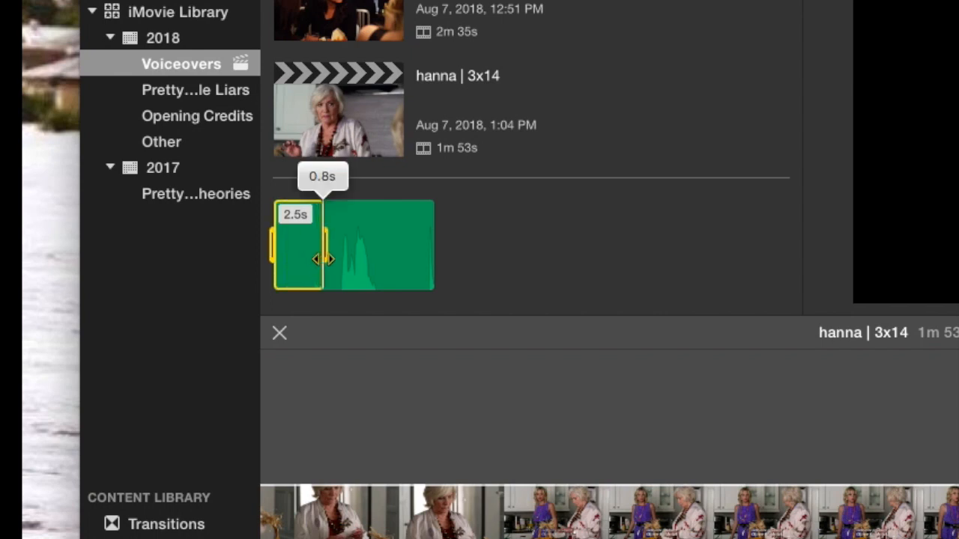
{"action": "key", "text": "Delete"}
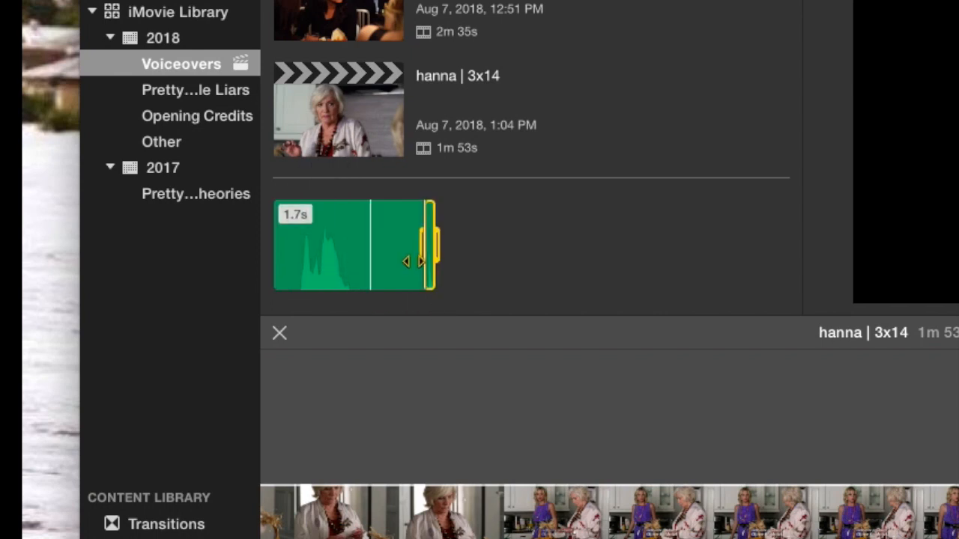
{"action": "left_click_drag", "start_coordinate": [433, 258], "coordinate": [375, 250]}
{"action": "key", "text": "Delete"}
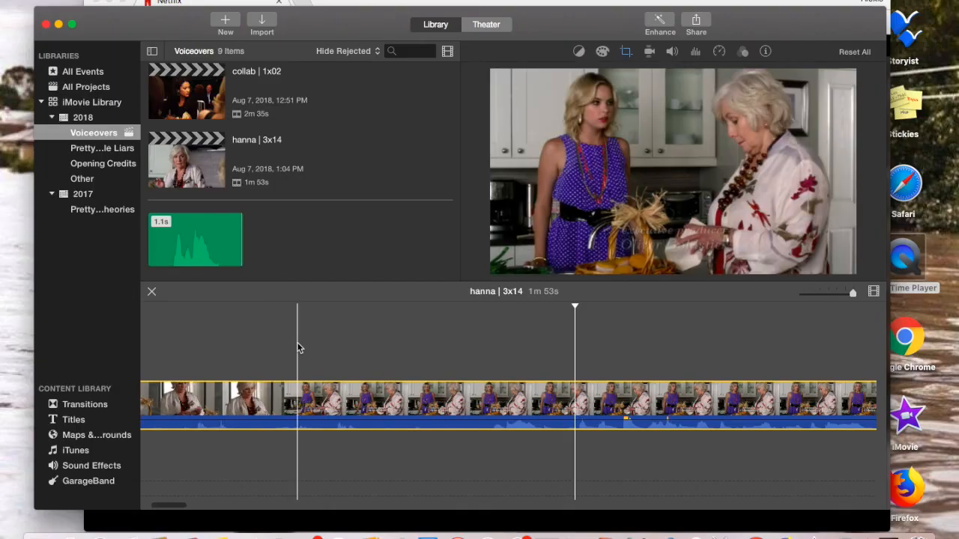
Step: Place the trimmed voiceover clip beneath the kitchen video, starting just before the first "executive producer" line
{"action": "scroll", "coordinate": [526, 428], "scroll_direction": "right", "scroll_amount": 2}
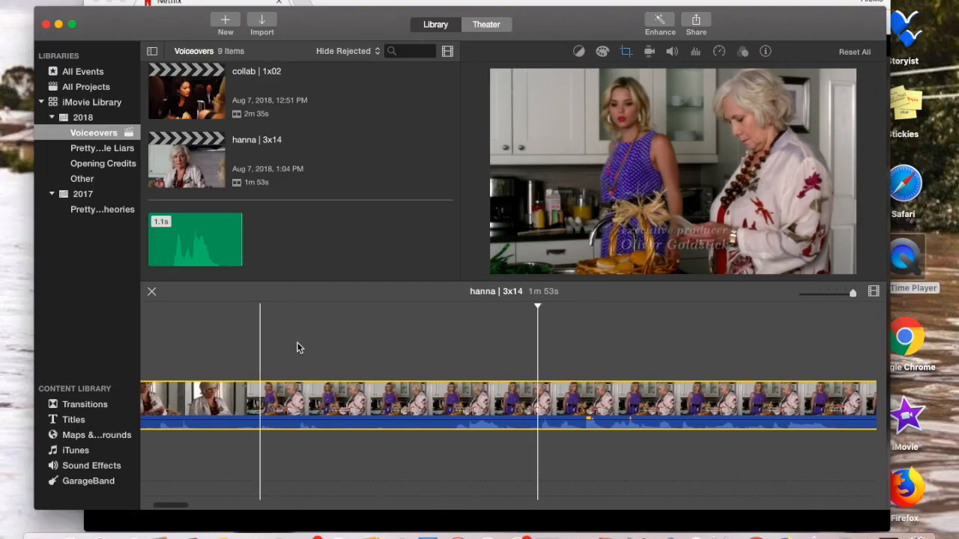
{"action": "left_click", "coordinate": [439, 371]}
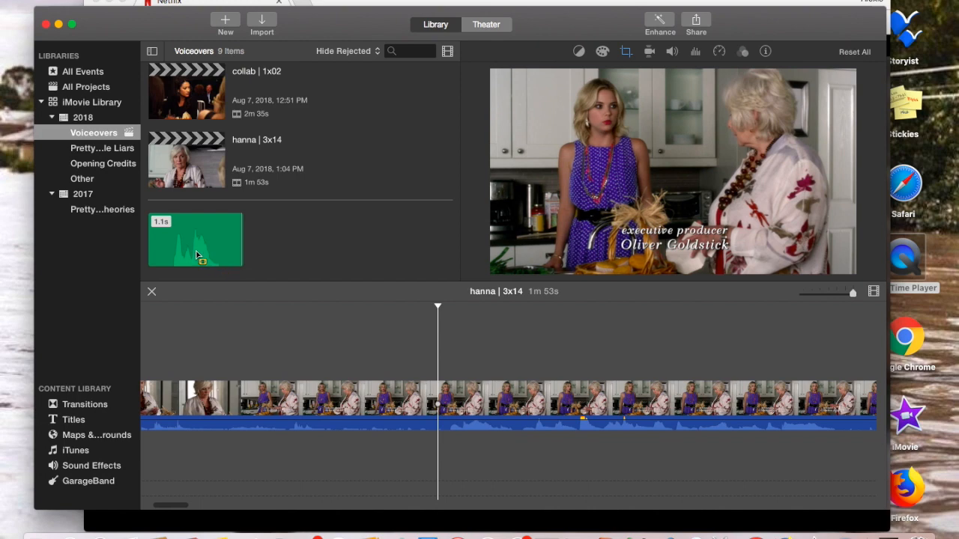
{"action": "left_click", "coordinate": [182, 239]}
{"action": "left_click_drag", "start_coordinate": [173, 233], "coordinate": [420, 448]}
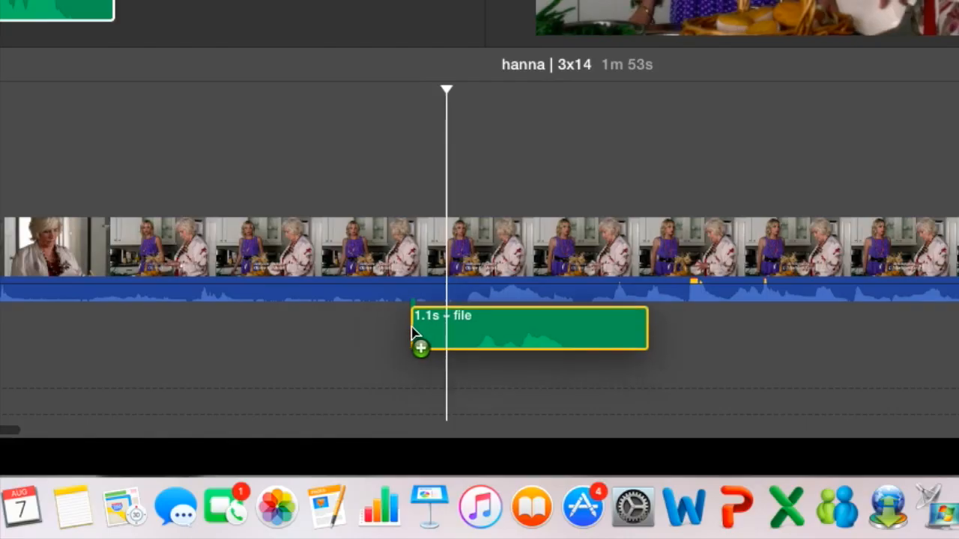
{"action": "left_click_drag", "start_coordinate": [413, 331], "coordinate": [410, 330]}
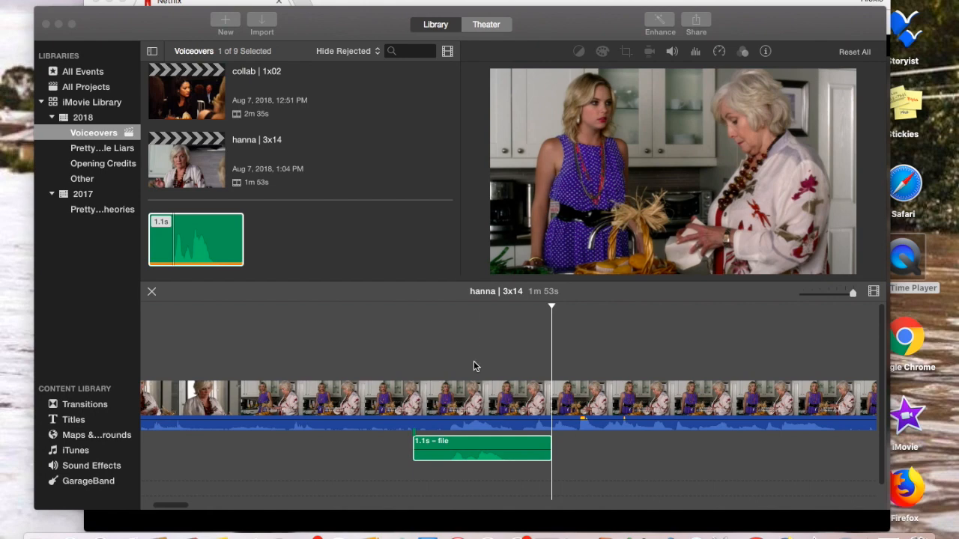
Step: Split the kitchen video clip just after the spoken part of the attached voiceover
{"action": "left_click", "coordinate": [504, 351]}
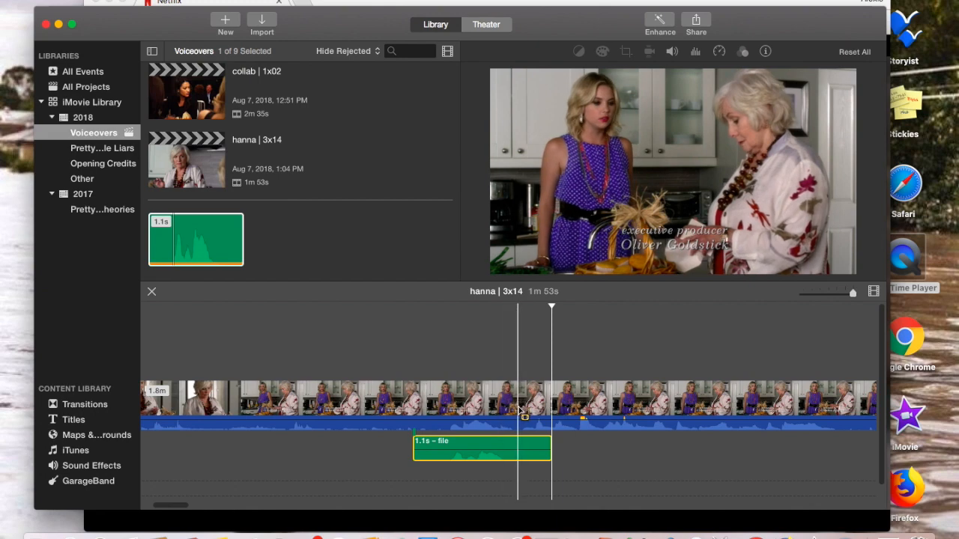
{"action": "left_click", "coordinate": [519, 407]}
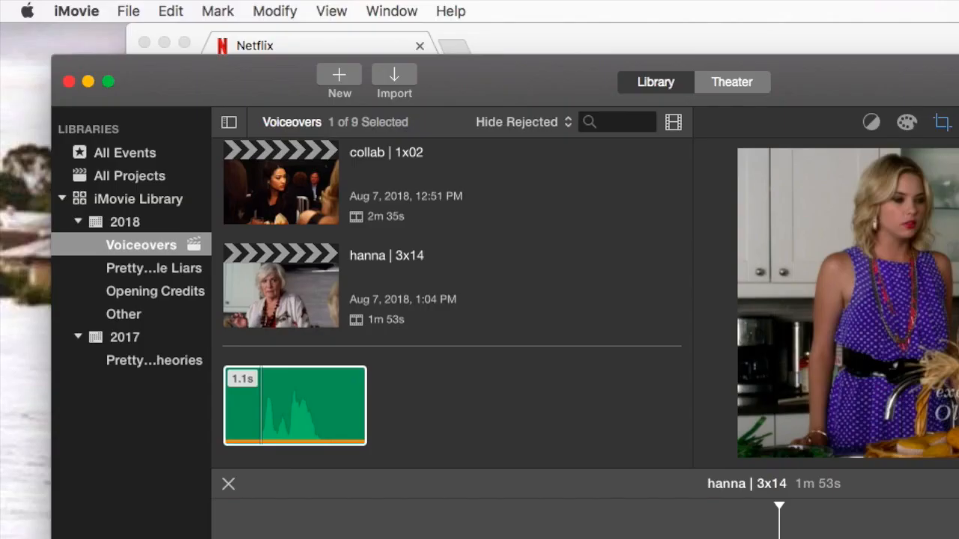
{"action": "left_click", "coordinate": [275, 10]}
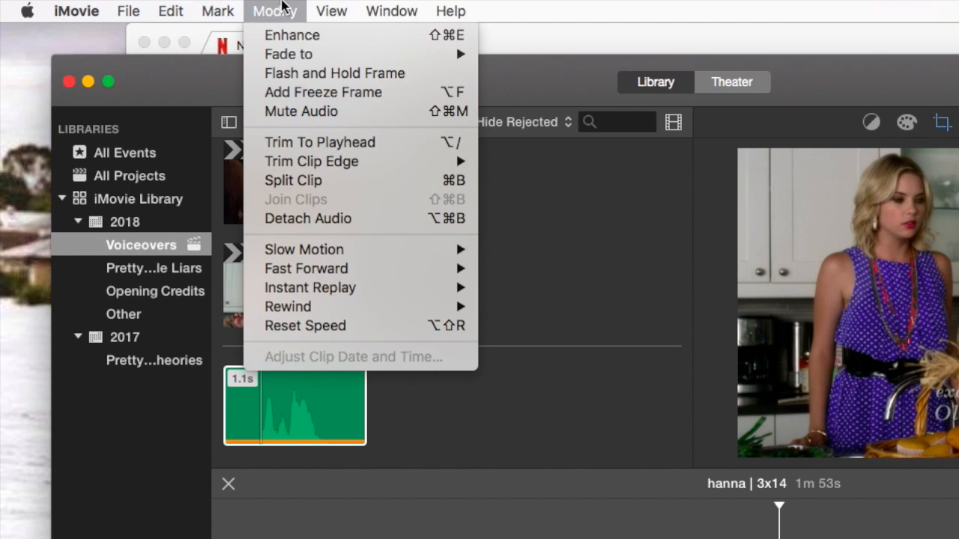
{"action": "left_click", "coordinate": [310, 183]}
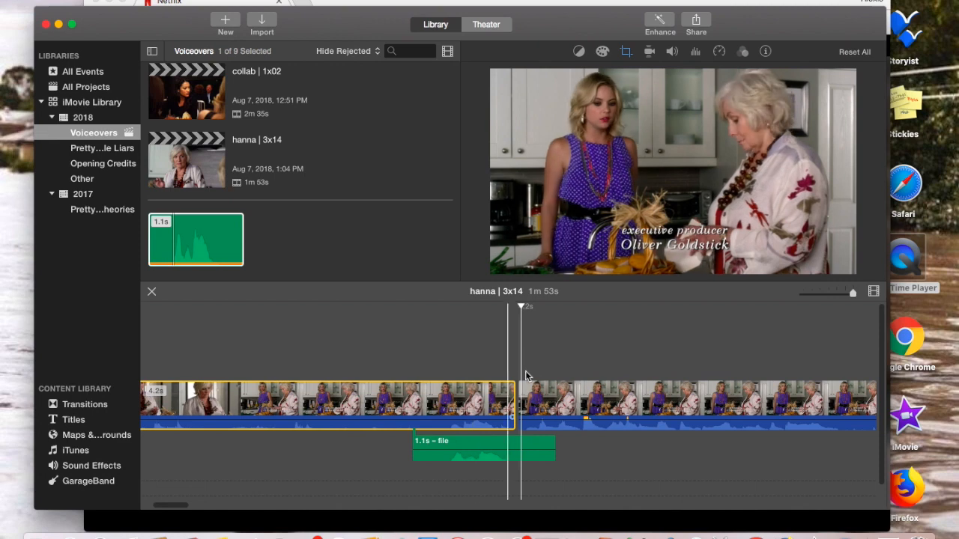
Step: Mute the 4.2 s kitchen video clip above the voiceover and play the section back to check the replaced sound
{"action": "left_click", "coordinate": [402, 401]}
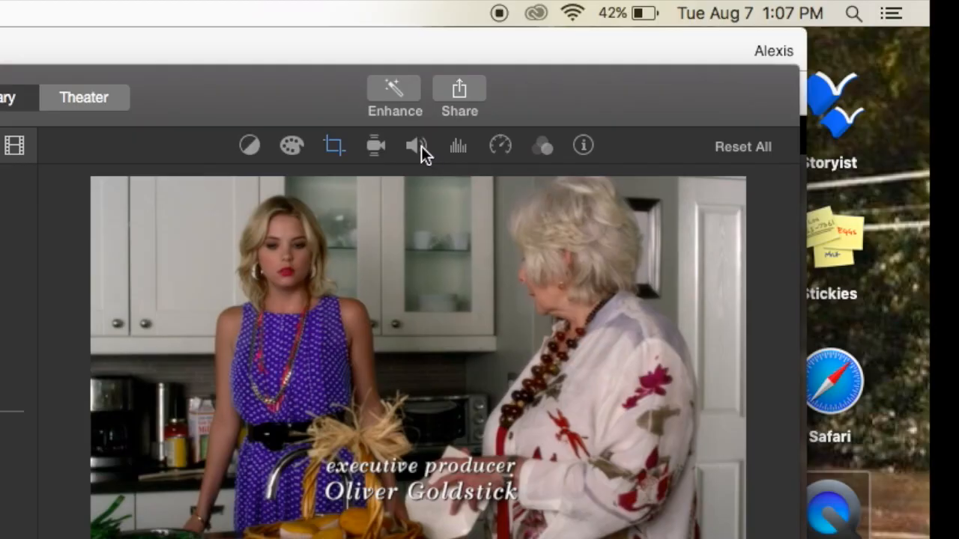
{"action": "left_click", "coordinate": [418, 146]}
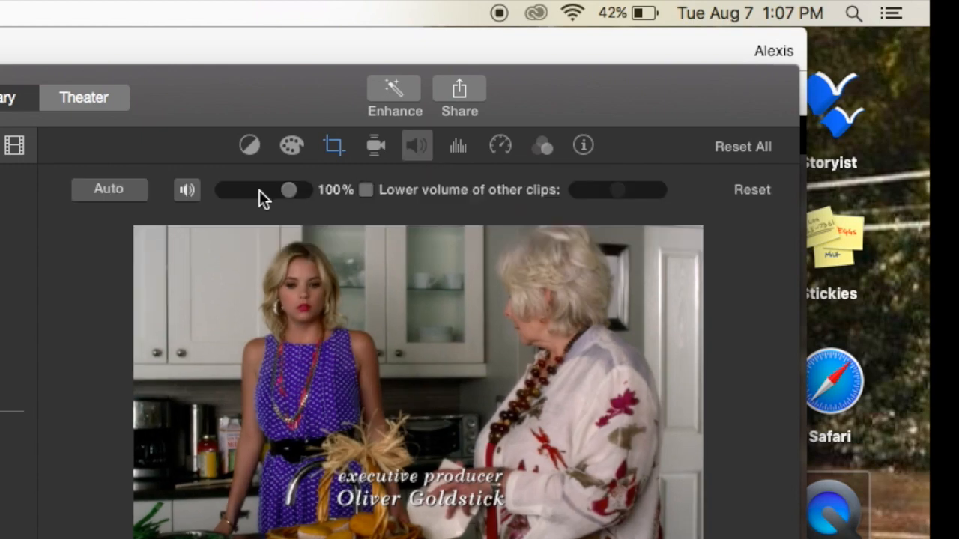
{"action": "left_click", "coordinate": [187, 190]}
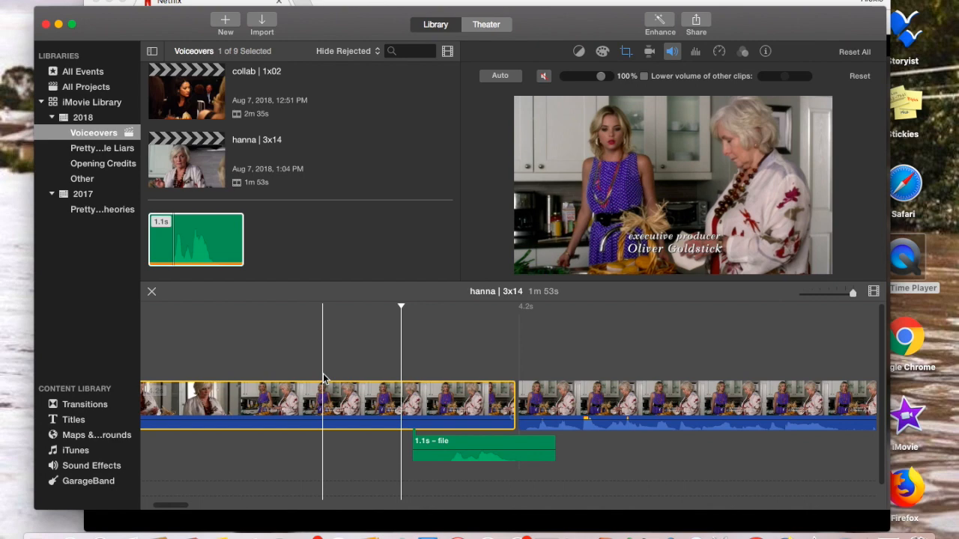
{"action": "left_click", "coordinate": [324, 379]}
{"action": "left_click", "coordinate": [675, 256]}
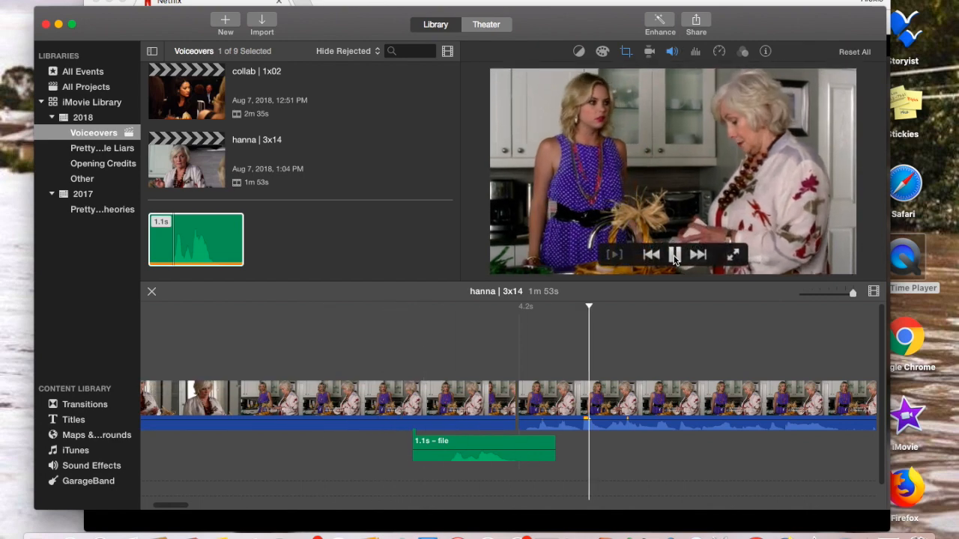
{"action": "left_click", "coordinate": [674, 256]}
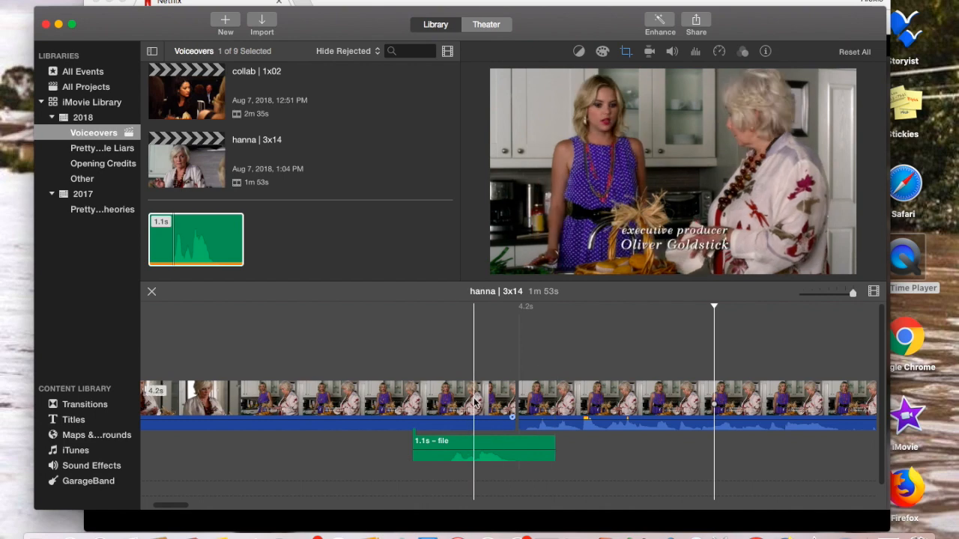
Step: Look through the rest of the scene in the timeline after the voiceover, up to the "based upon the series of books by" credit
{"action": "scroll", "coordinate": [499, 347], "scroll_direction": "right", "scroll_amount": 5}
{"action": "scroll", "coordinate": [491, 389], "scroll_direction": "right", "scroll_amount": 2}
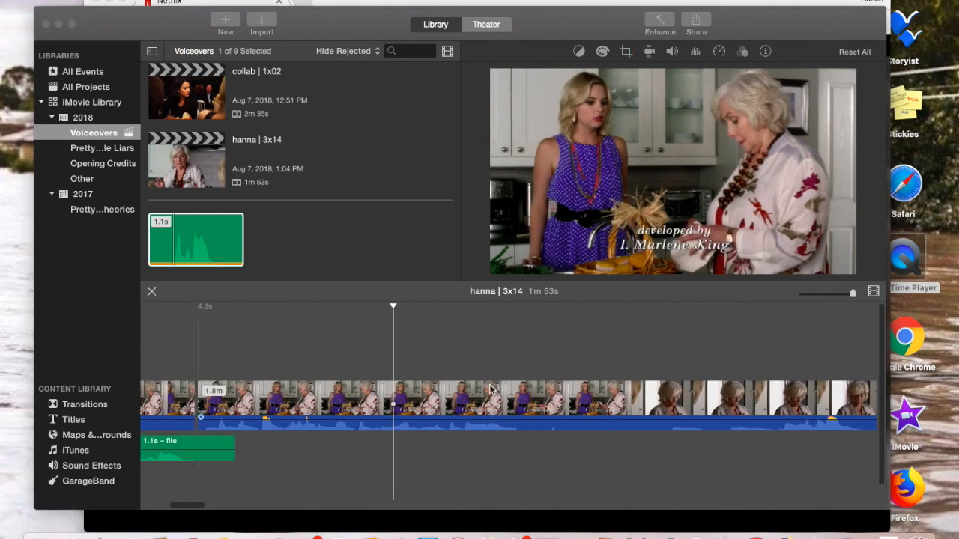
{"action": "scroll", "coordinate": [490, 390], "scroll_direction": "right", "scroll_amount": 4}
{"action": "left_click", "coordinate": [381, 382]}
{"action": "key", "text": "space"}
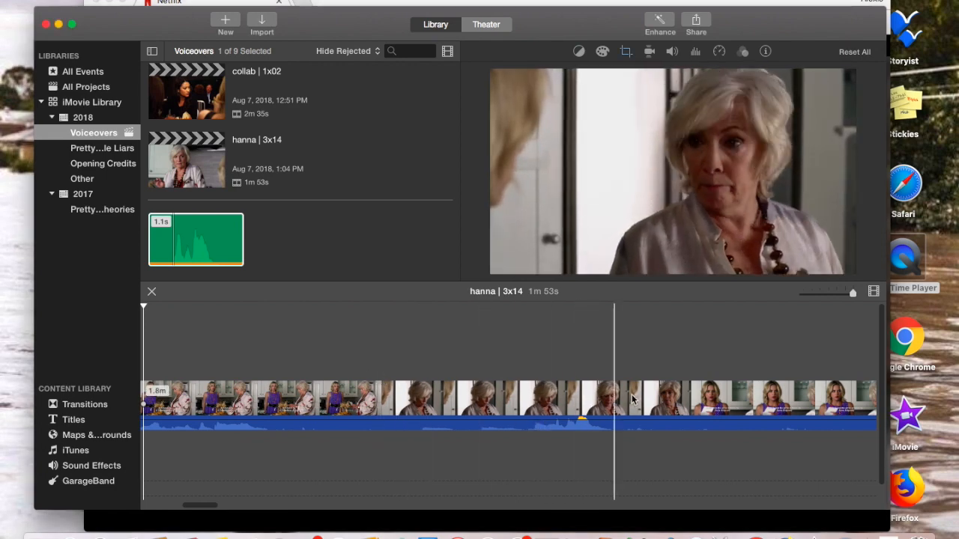
{"action": "scroll", "coordinate": [656, 394], "scroll_direction": "right", "scroll_amount": 5}
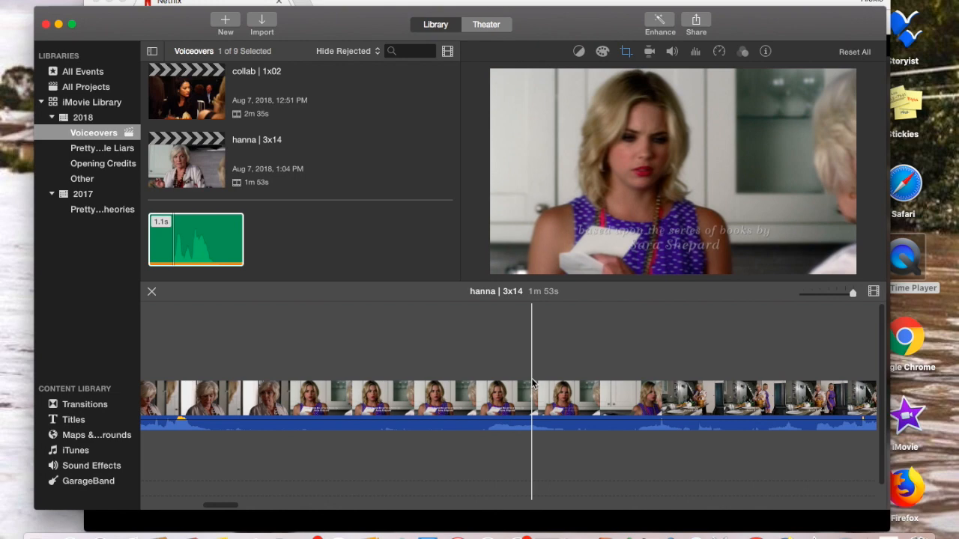
{"action": "scroll", "coordinate": [524, 383], "scroll_direction": "right", "scroll_amount": 2}
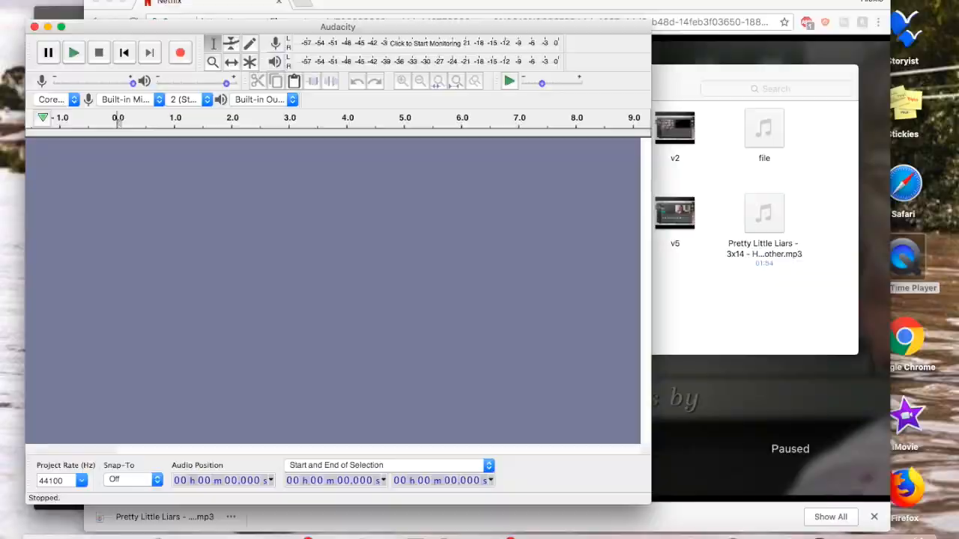
Step: Switch to Audacity and import the "Pretty Little Liars - 3x14 - Hanna talks about Mona with her grandmother" MP3 from Downloads
{"action": "left_click", "coordinate": [175, 14]}
{"action": "mouse_move", "coordinate": [252, 229]}
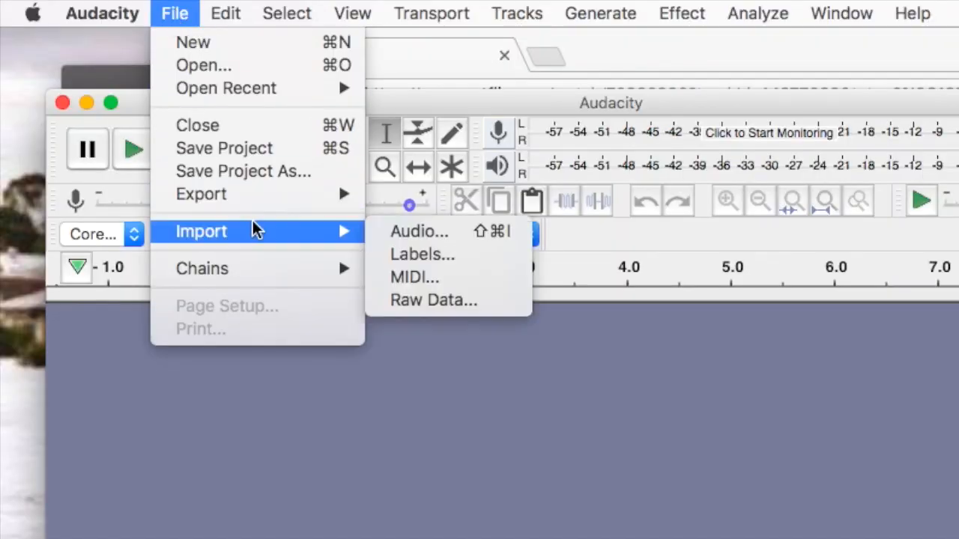
{"action": "left_click", "coordinate": [420, 233]}
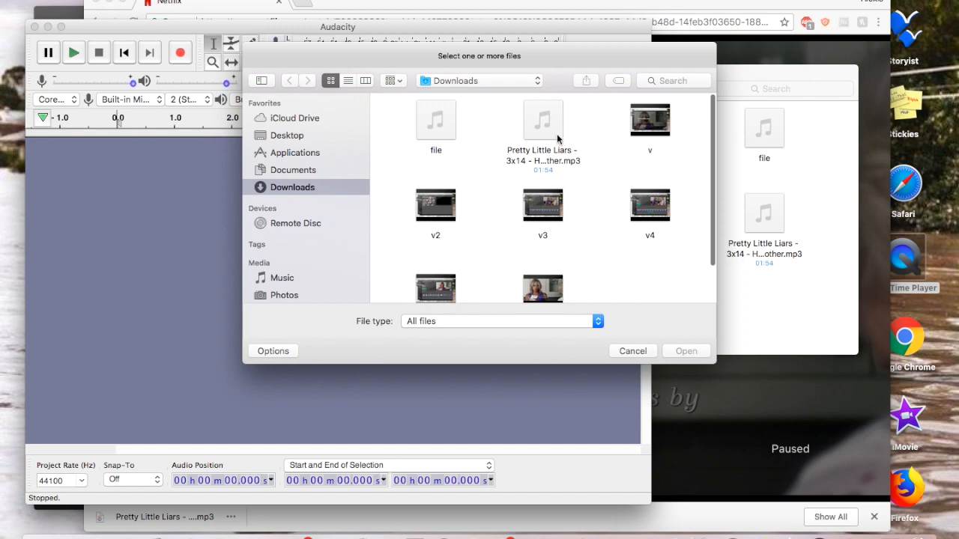
{"action": "left_click", "coordinate": [558, 138]}
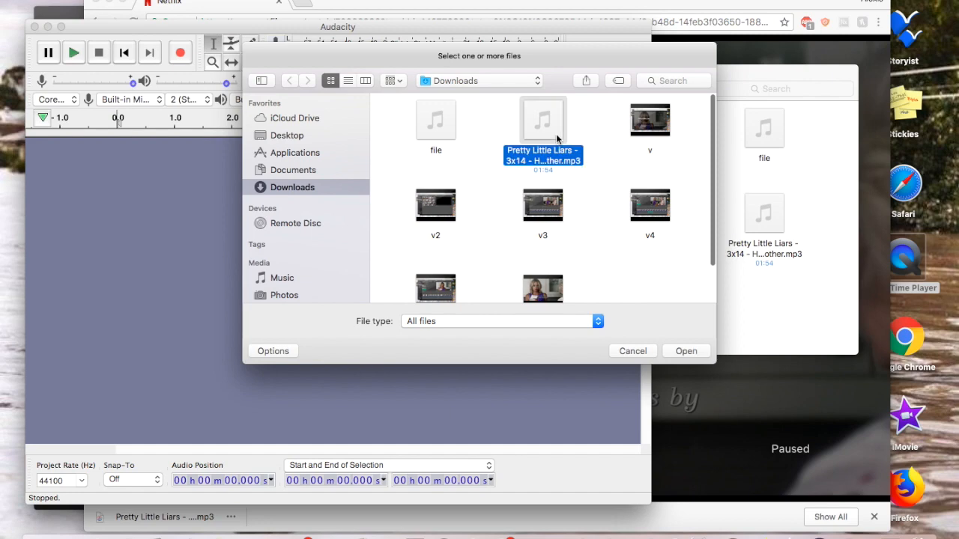
{"action": "left_click", "coordinate": [687, 352]}
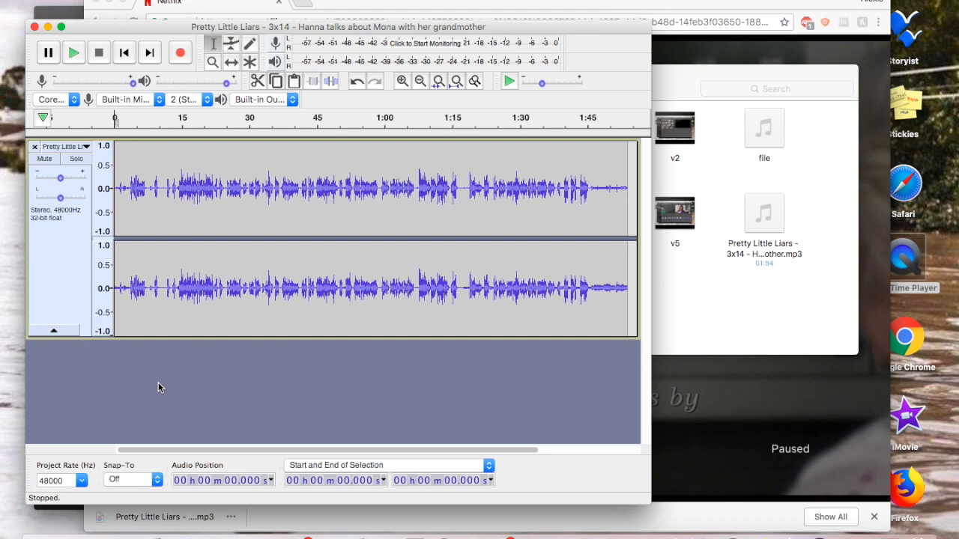
Step: Split the imported stereo track into two mono tracks with Split Stereo to Mono
{"action": "left_click", "coordinate": [64, 277]}
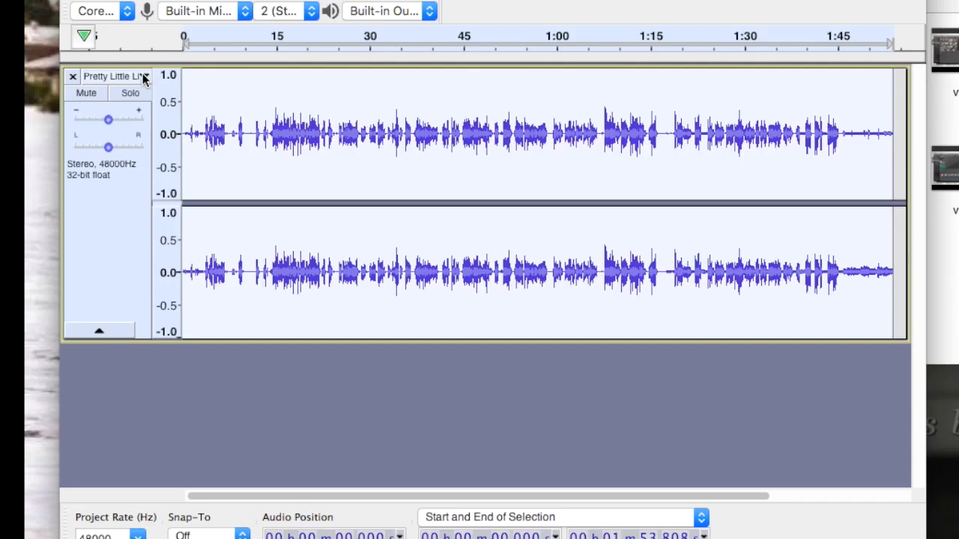
{"action": "left_click", "coordinate": [145, 77]}
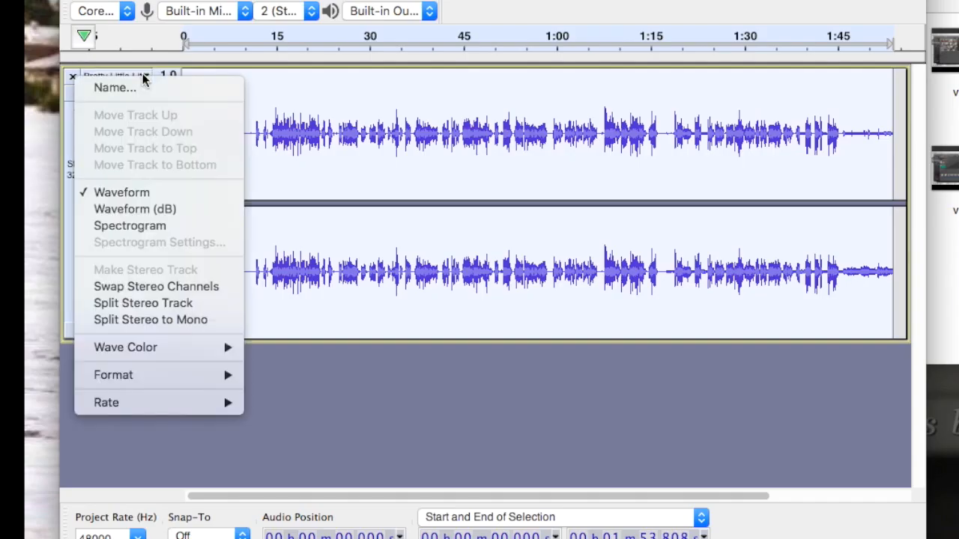
{"action": "left_click", "coordinate": [139, 320]}
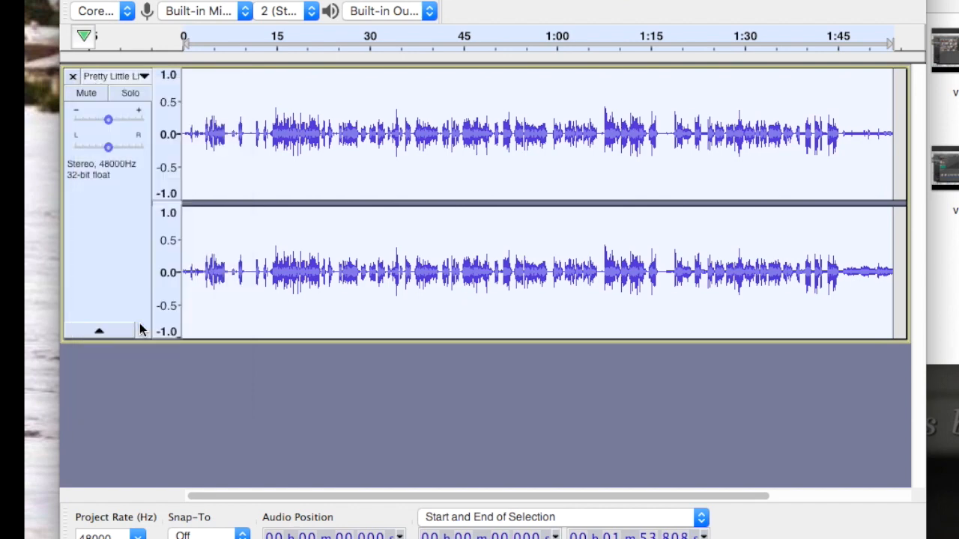
{"action": "left_click", "coordinate": [132, 376]}
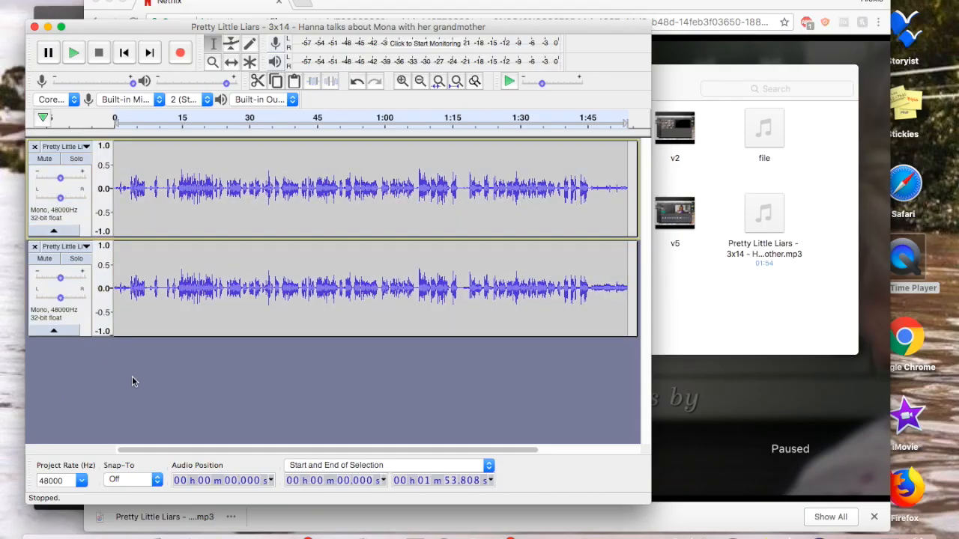
Step: Apply the Invert effect to the whole lower mono track and play the opening seconds to check the sound
{"action": "left_click", "coordinate": [86, 319]}
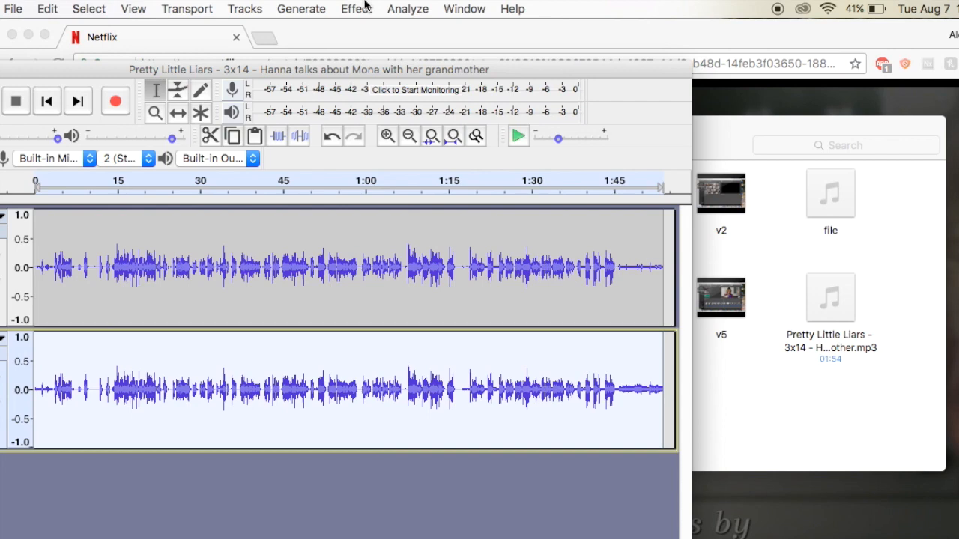
{"action": "left_click", "coordinate": [357, 8]}
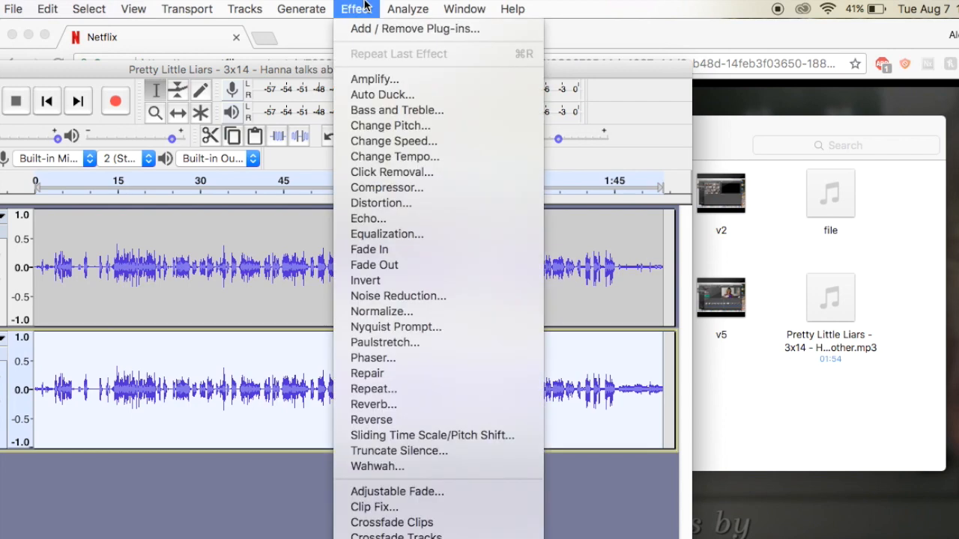
{"action": "left_click", "coordinate": [377, 279]}
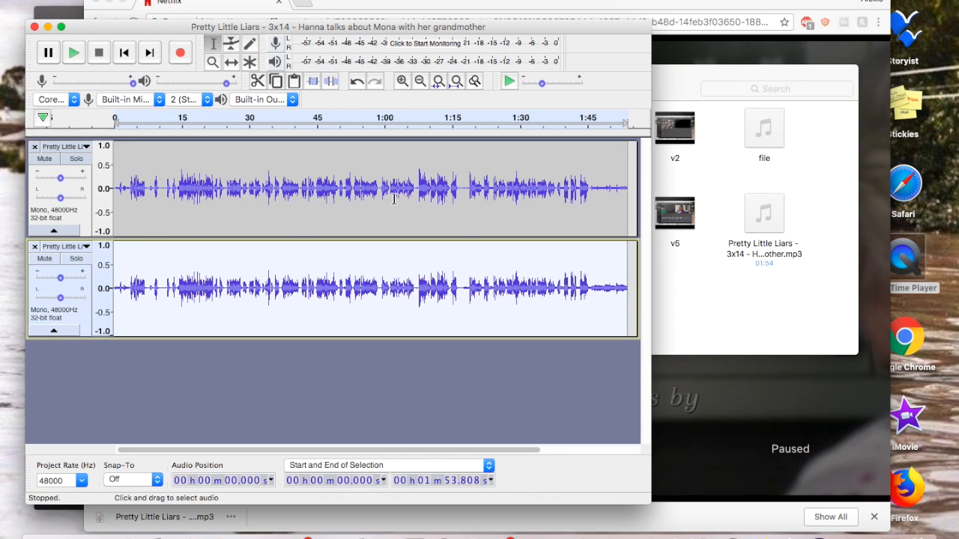
{"action": "left_click", "coordinate": [216, 386]}
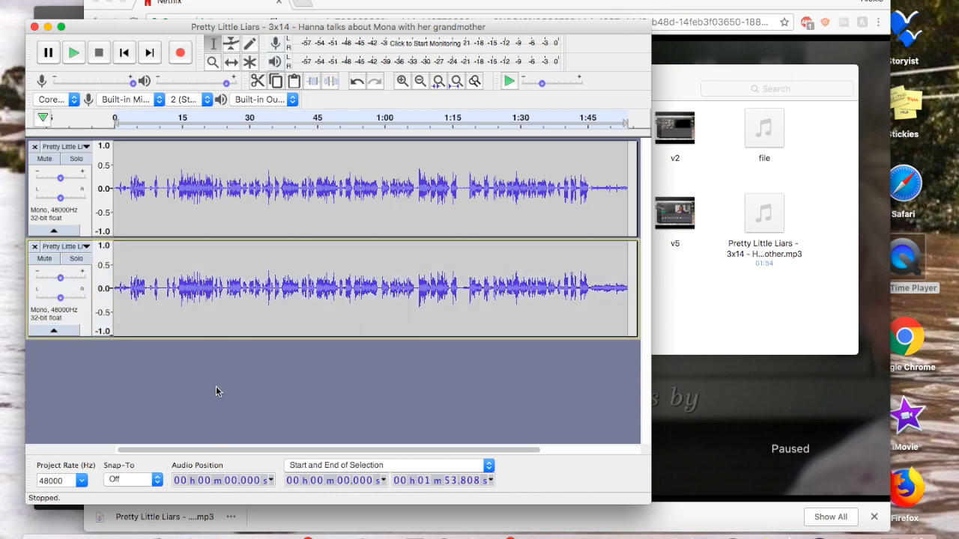
{"action": "left_click", "coordinate": [74, 53]}
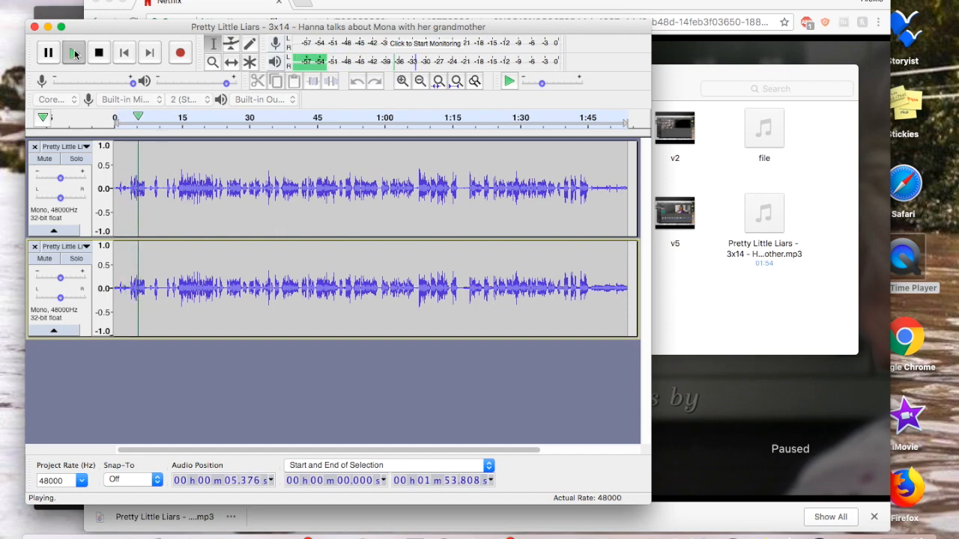
{"action": "left_click", "coordinate": [50, 52]}
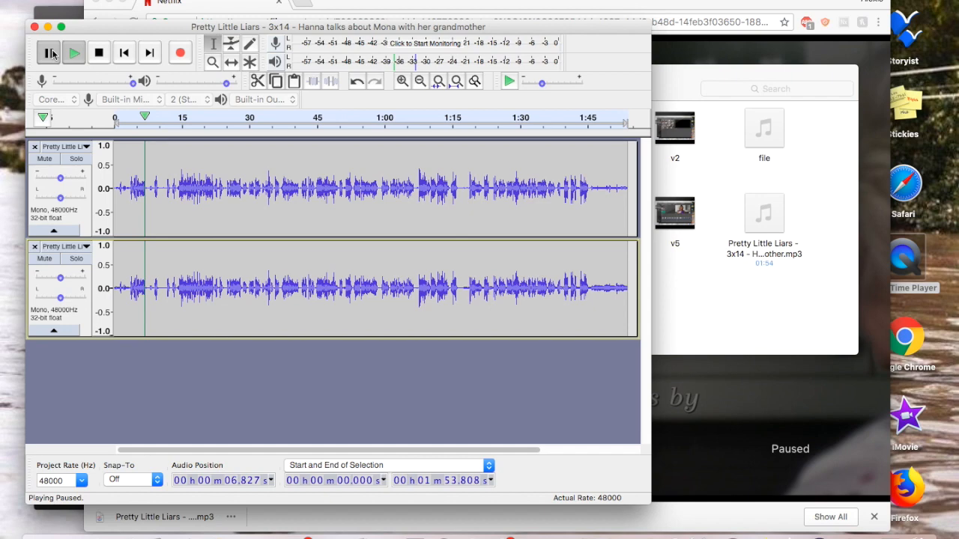
{"action": "left_click", "coordinate": [51, 53]}
Step: Export the mixed audio as an MP3 file named scene in the Downloads folder
{"action": "left_click", "coordinate": [131, 9]}
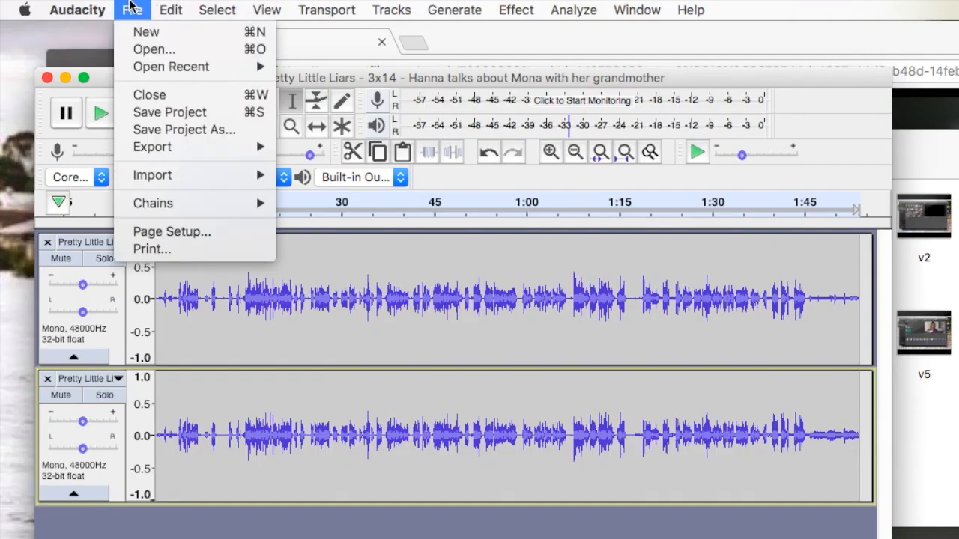
{"action": "mouse_move", "coordinate": [175, 148]}
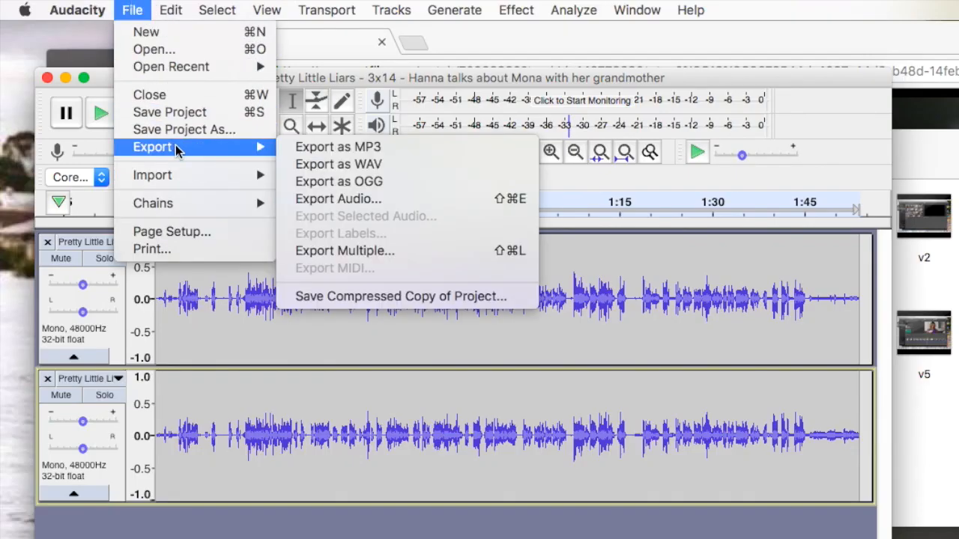
{"action": "left_click", "coordinate": [331, 149]}
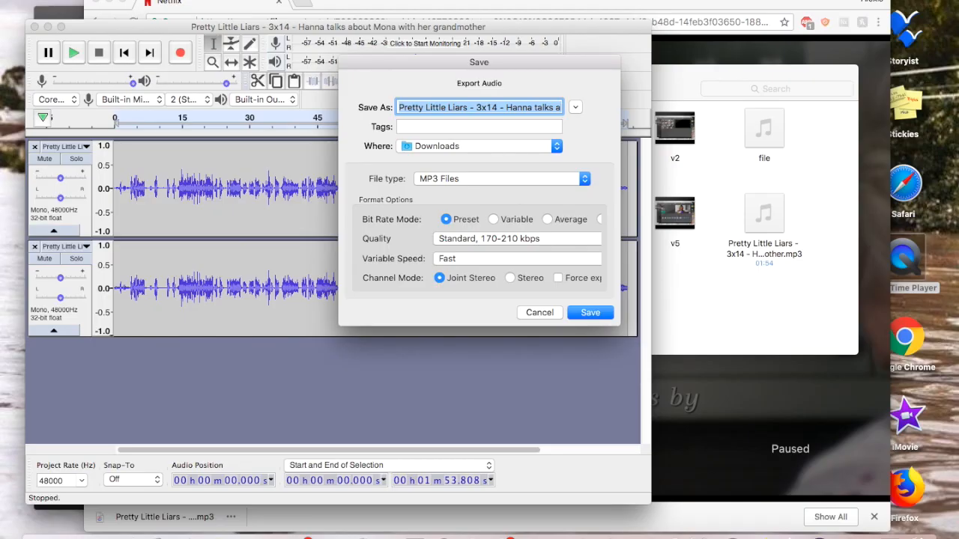
{"action": "type", "text": "scene"}
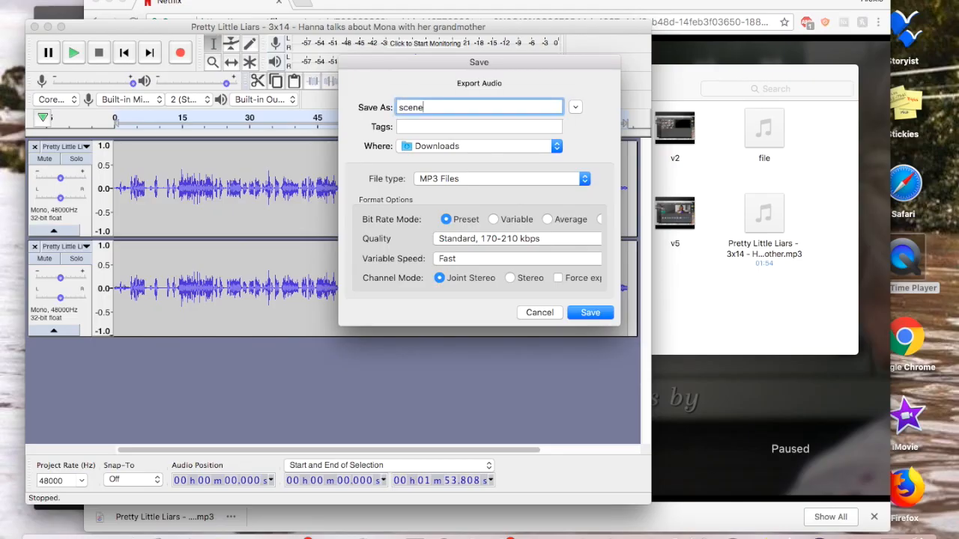
{"action": "key", "text": "Return"}
{"action": "left_click", "coordinate": [472, 376]}
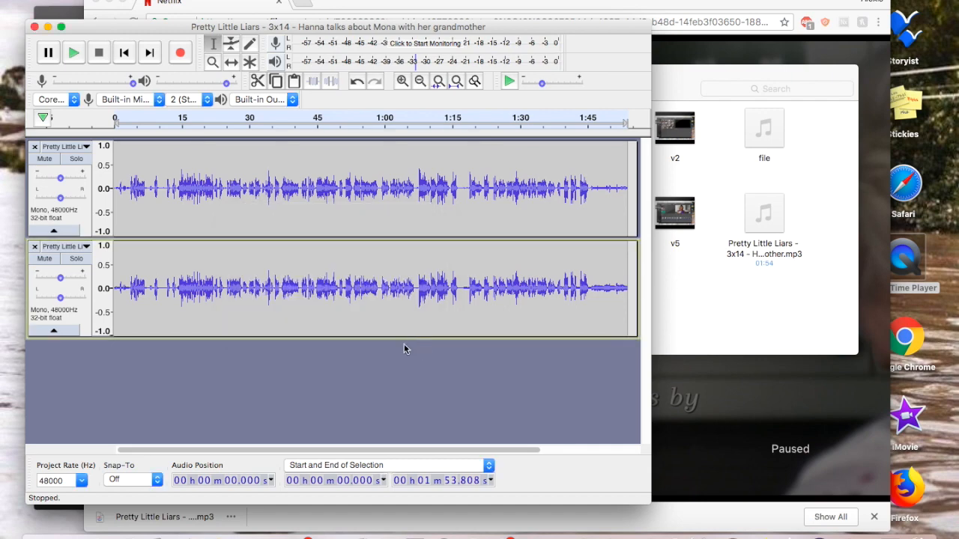
Step: Close the Audacity project without saving its changes and return to the Downloads folder in Finder
{"action": "left_click", "coordinate": [34, 27]}
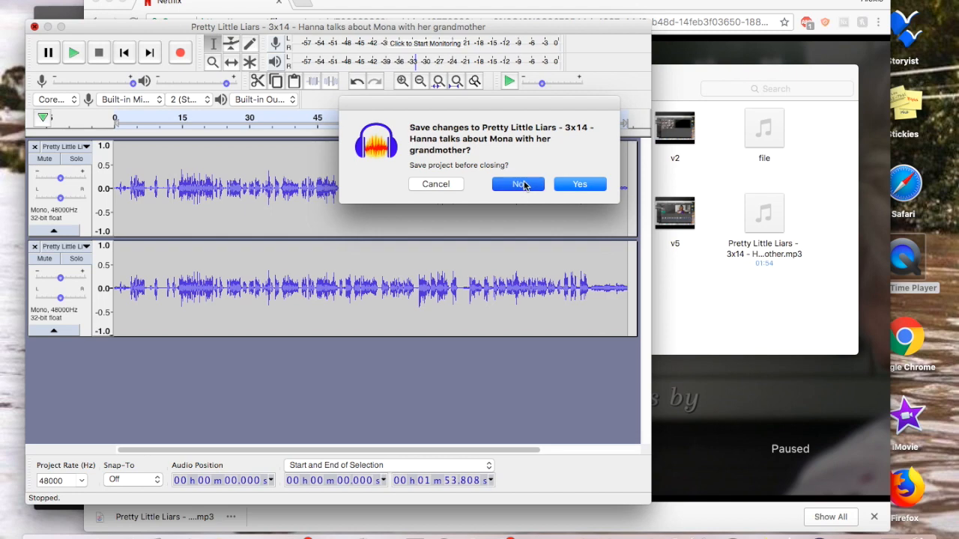
{"action": "left_click", "coordinate": [517, 185]}
{"action": "left_click", "coordinate": [568, 294]}
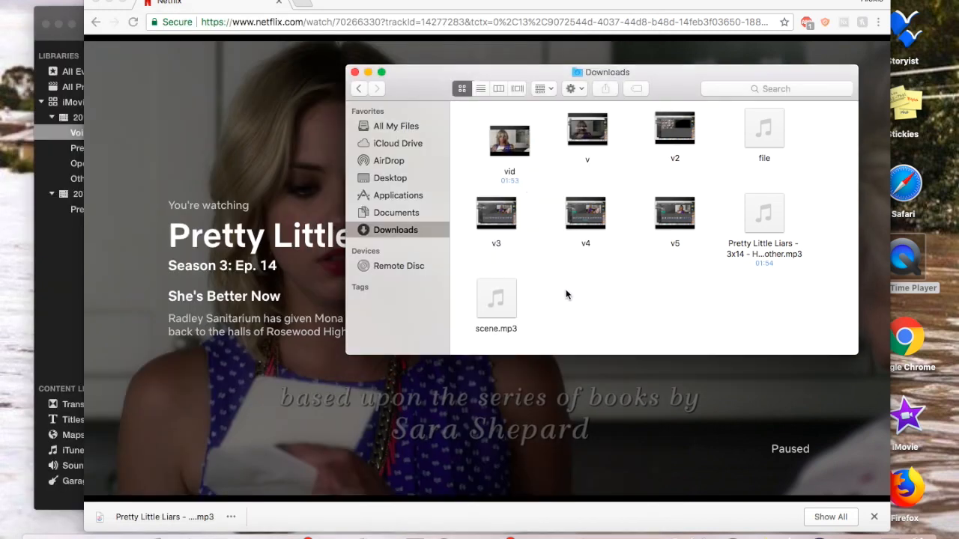
Step: Open scene.mp3 from the Downloads folder in QuickTime Player
{"action": "left_click", "coordinate": [511, 311]}
{"action": "right_click", "coordinate": [511, 311]}
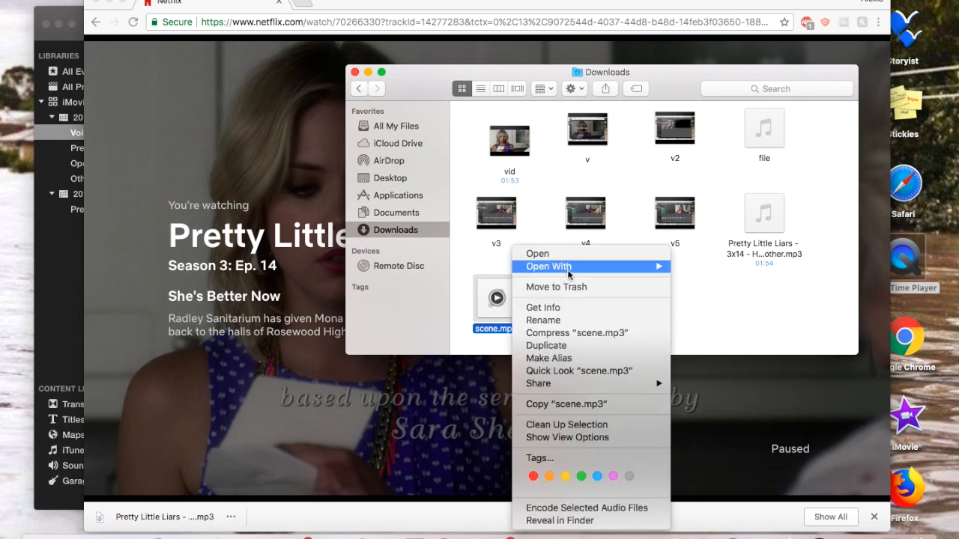
{"action": "mouse_move", "coordinate": [569, 273]}
{"action": "left_click", "coordinate": [723, 304]}
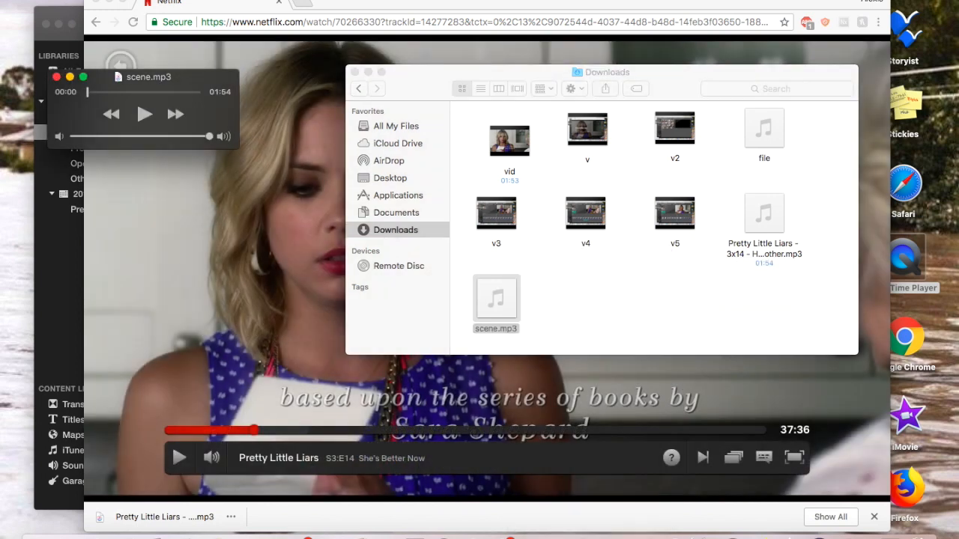
Step: Export scene.mp3 as an audio-only file named scene1 in the Downloads folder and close its player window
{"action": "left_click", "coordinate": [142, 0]}
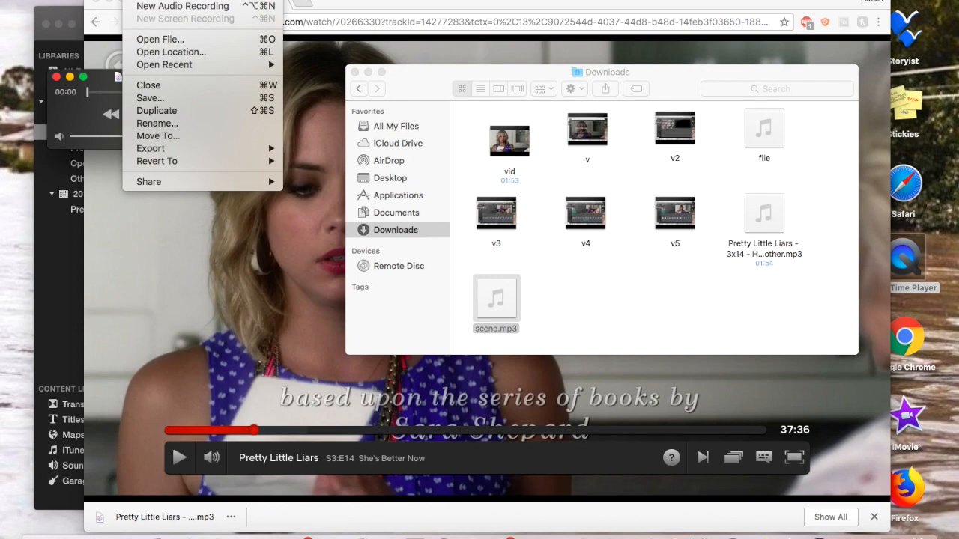
{"action": "left_click", "coordinate": [348, 199]}
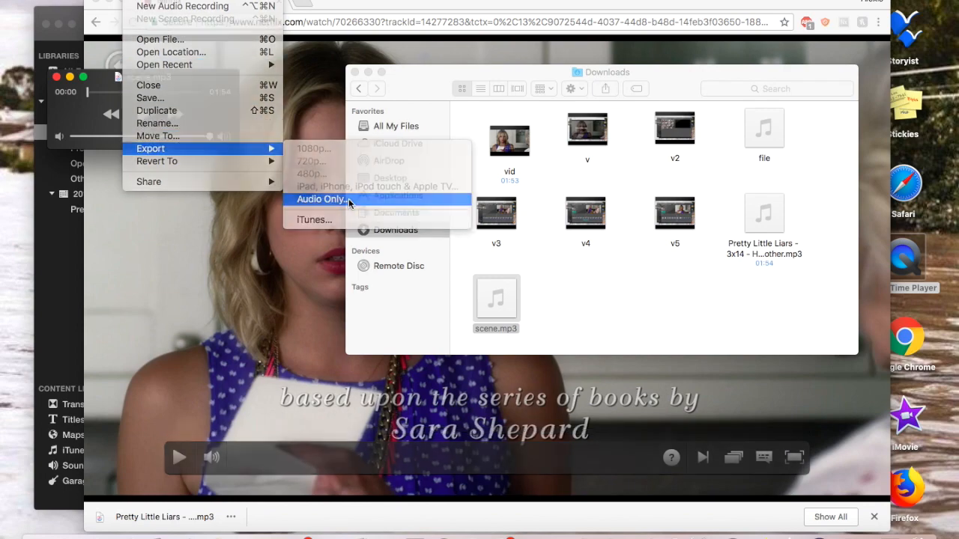
{"action": "type", "text": "scene1"}
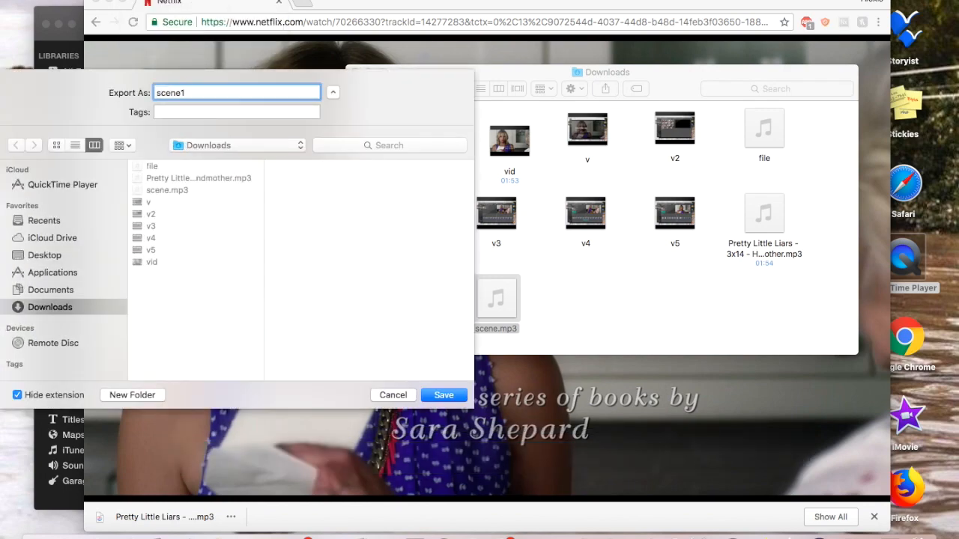
{"action": "key", "text": "Return"}
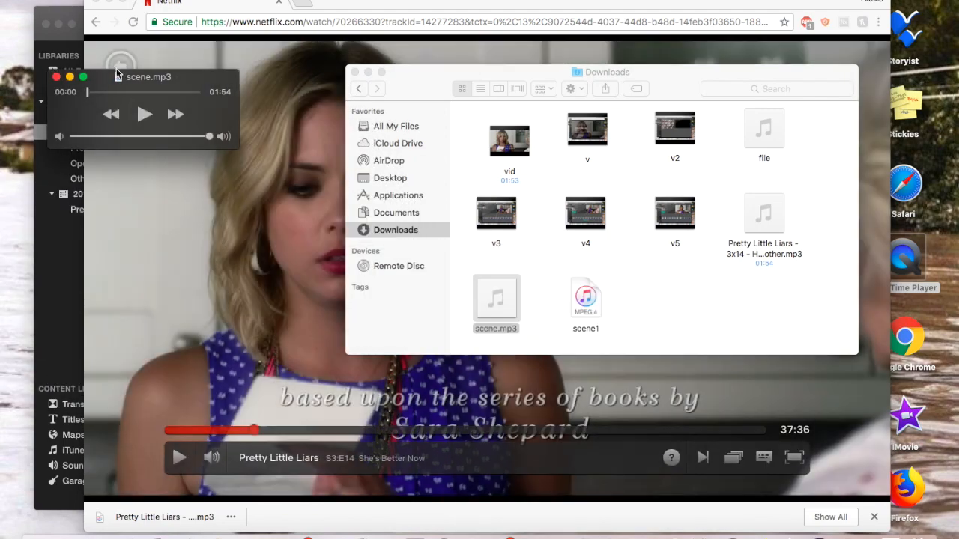
{"action": "left_click", "coordinate": [56, 78]}
Step: Switch to iMovie, import scene1 from Downloads into the Voiceovers event, and place it below the voiceover clip from the timeline's start
{"action": "left_click", "coordinate": [56, 12]}
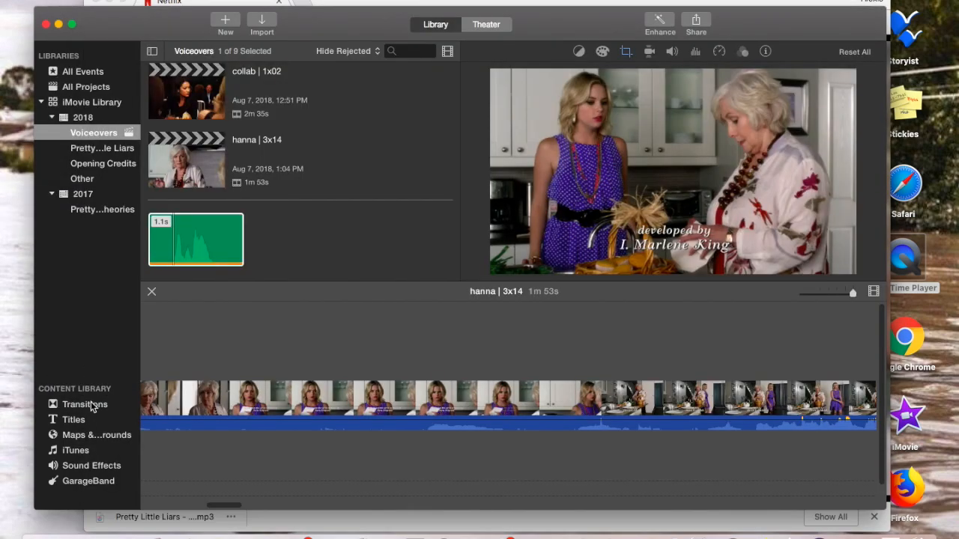
{"action": "left_click", "coordinate": [38, 533]}
{"action": "left_click_drag", "start_coordinate": [594, 308], "coordinate": [271, 241]}
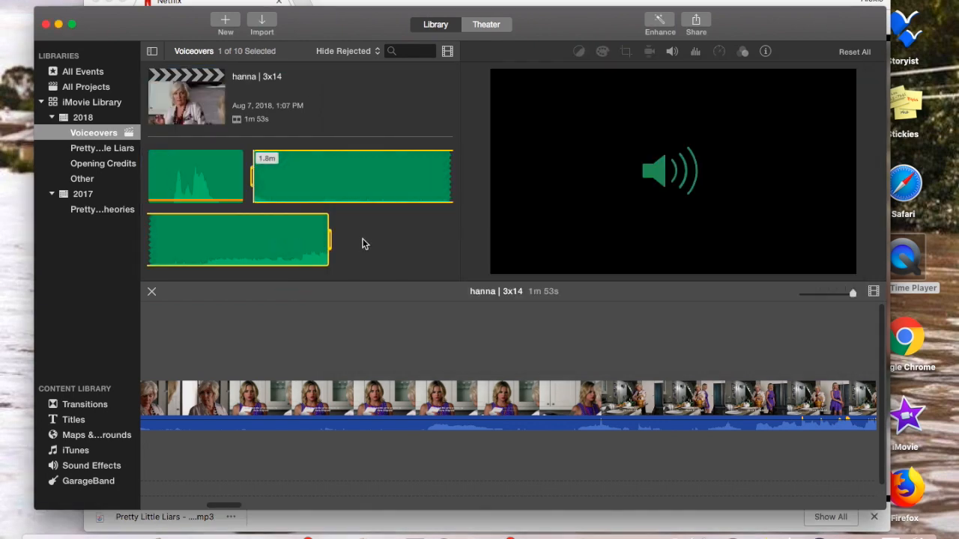
{"action": "scroll", "coordinate": [349, 397], "scroll_direction": "left", "scroll_amount": 8}
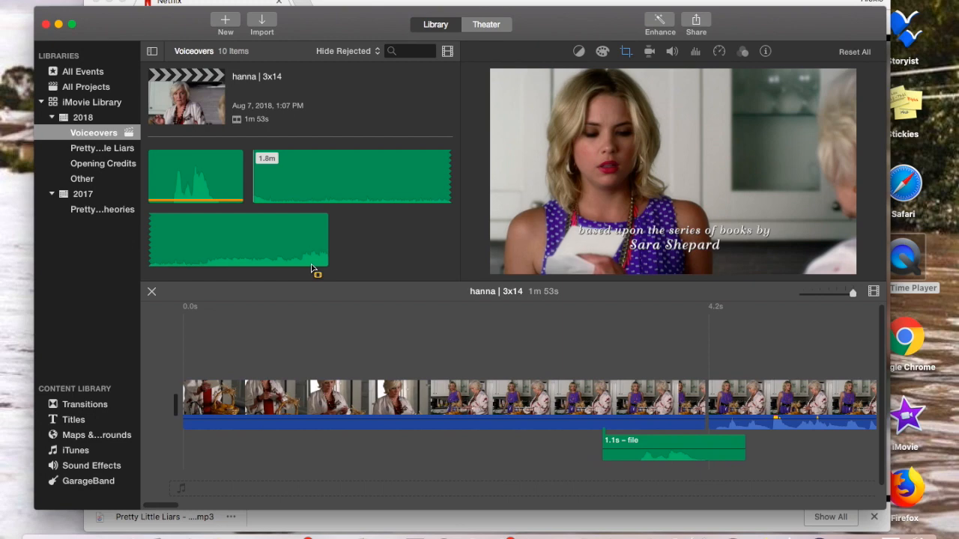
{"action": "left_click_drag", "start_coordinate": [312, 182], "coordinate": [167, 467]}
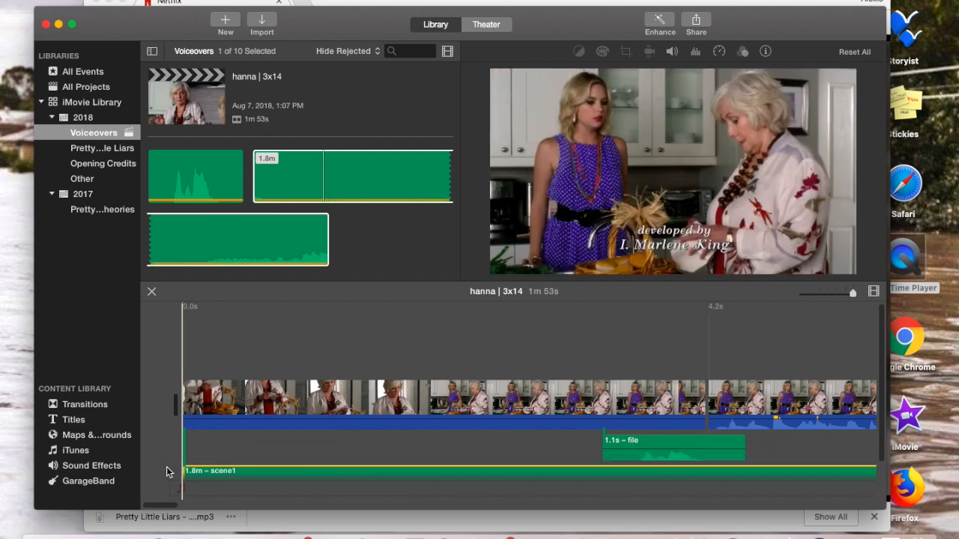
Step: Play the opening seconds with the voiceover and scene1, and review the original and added audio along the timeline
{"action": "left_click", "coordinate": [284, 435]}
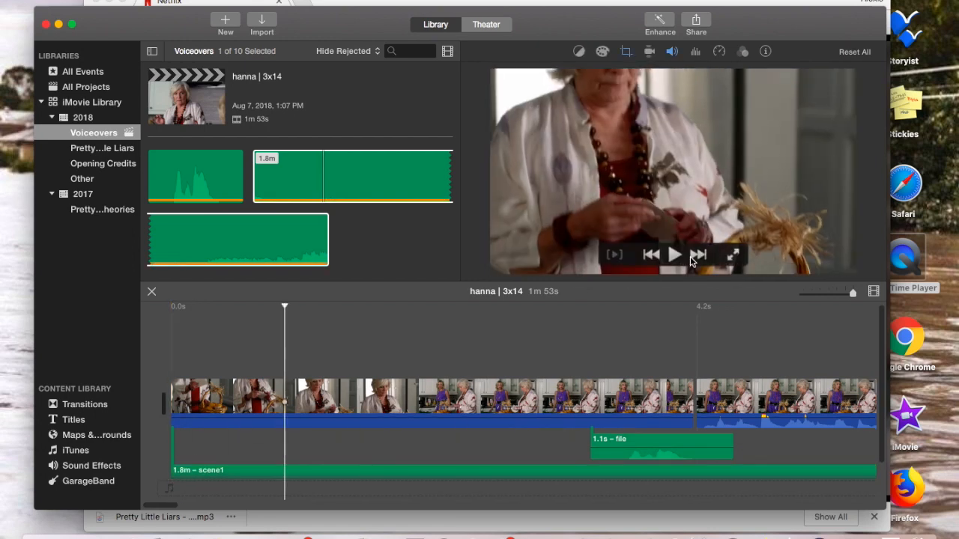
{"action": "left_click", "coordinate": [668, 257]}
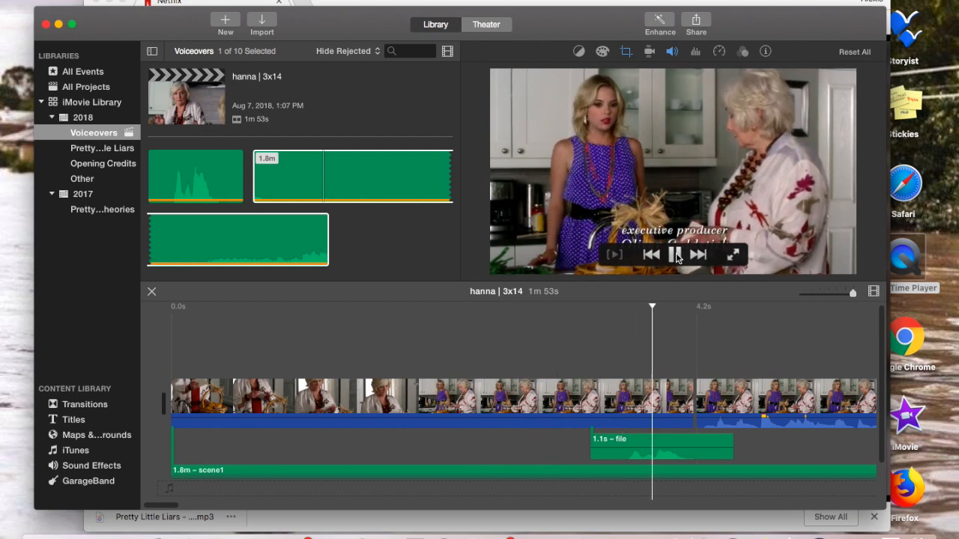
{"action": "scroll", "coordinate": [652, 347], "scroll_direction": "right", "scroll_amount": 5}
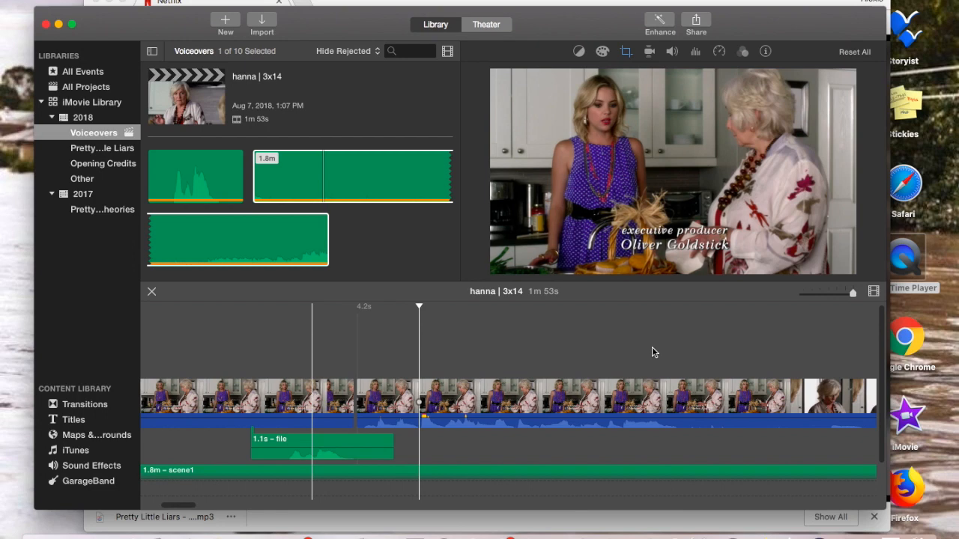
{"action": "scroll", "coordinate": [651, 347], "scroll_direction": "right", "scroll_amount": 5}
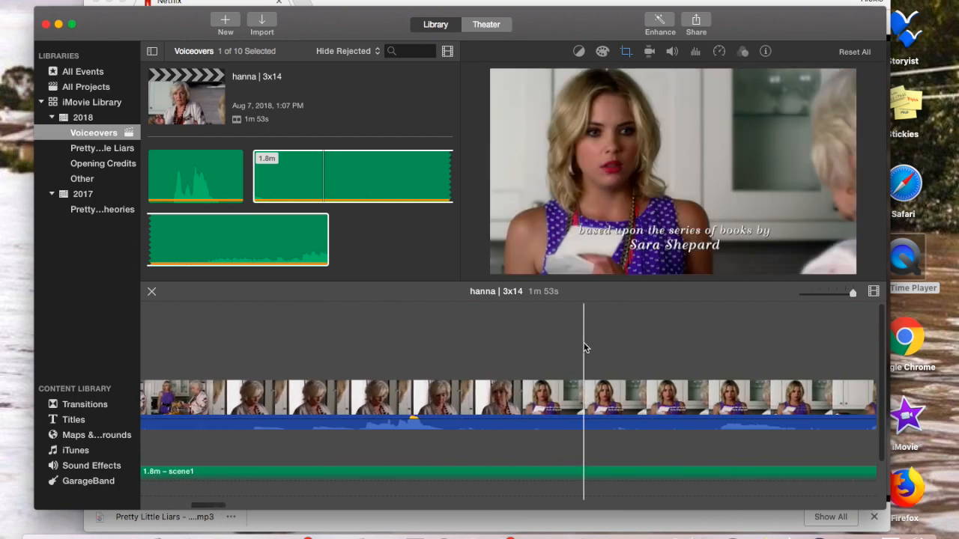
{"action": "scroll", "coordinate": [585, 347], "scroll_direction": "right", "scroll_amount": 2}
{"action": "scroll", "coordinate": [586, 347], "scroll_direction": "down", "scroll_amount": 1}
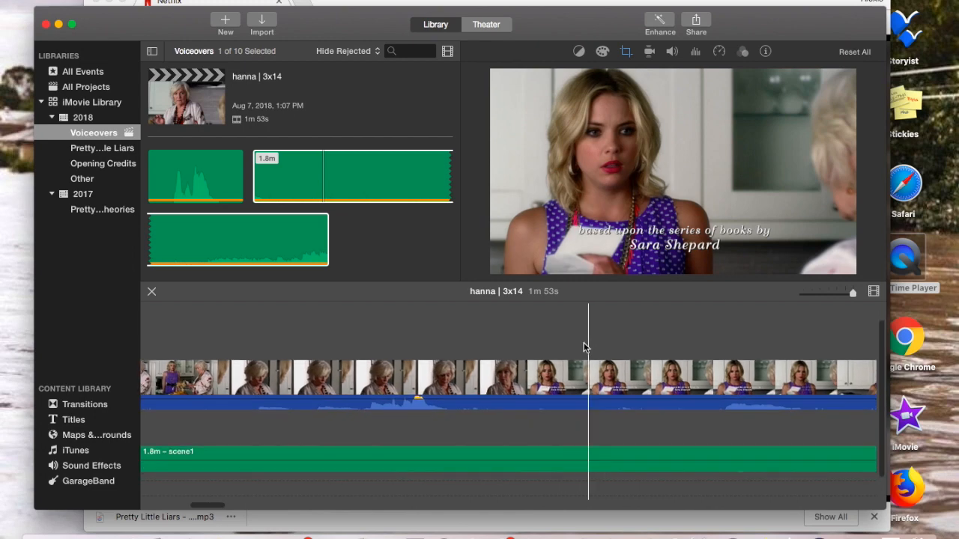
{"action": "scroll", "coordinate": [585, 347], "scroll_direction": "right", "scroll_amount": 2}
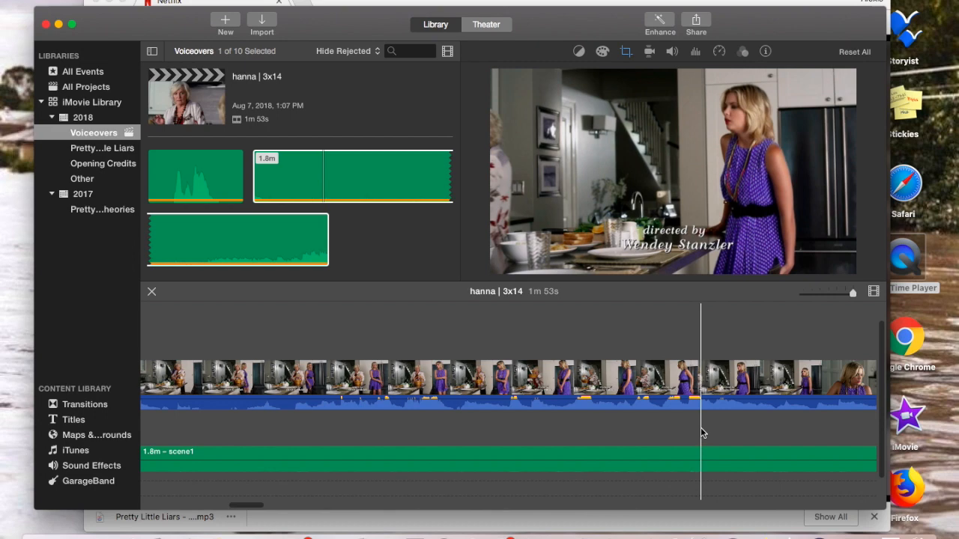
{"action": "scroll", "coordinate": [702, 434], "scroll_direction": "left", "scroll_amount": 3}
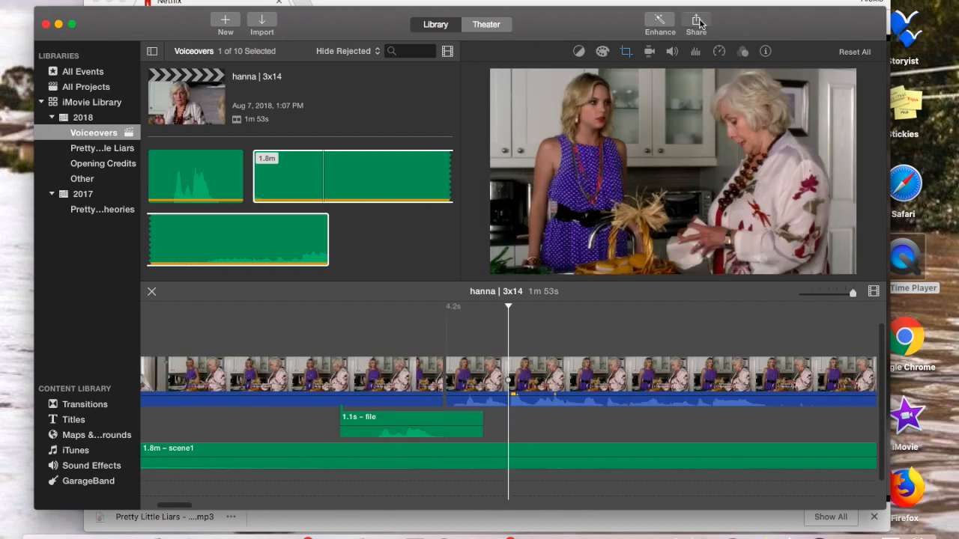
Step: Start sharing the hanna | 3x14 project as a video and audio file, keeping the offered settings, and continue to the save dialog
{"action": "left_click", "coordinate": [697, 23]}
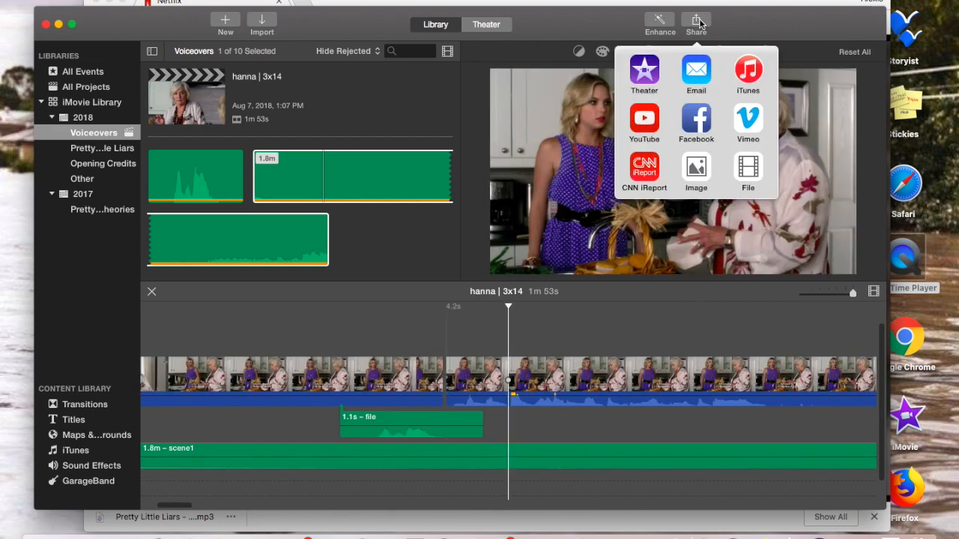
{"action": "left_click", "coordinate": [755, 163]}
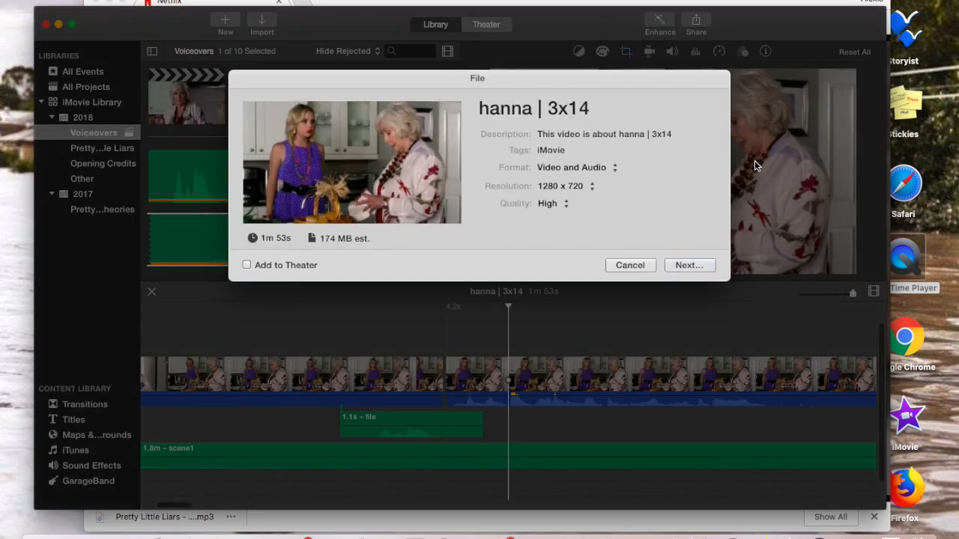
{"action": "left_click", "coordinate": [688, 266]}
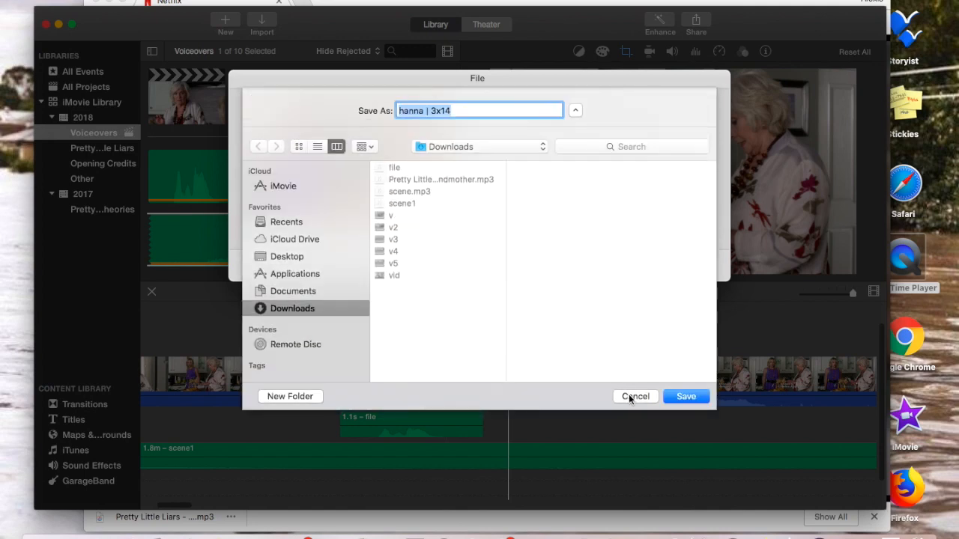